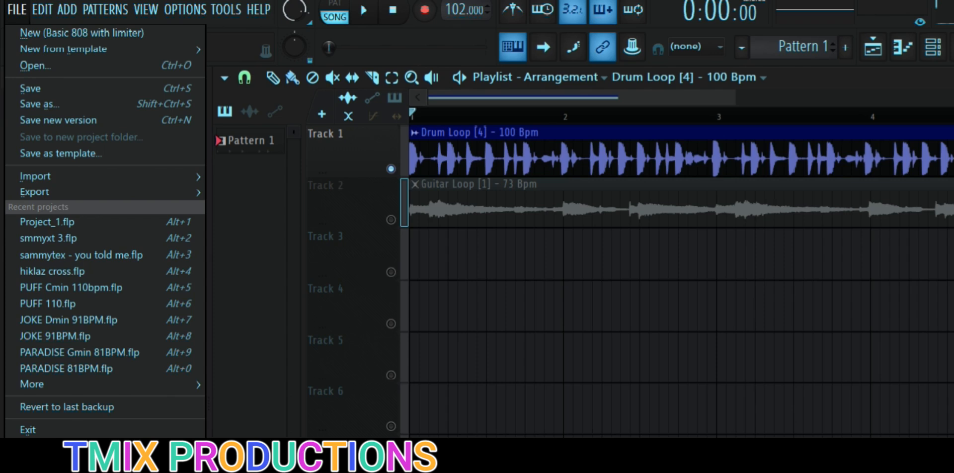
Step: Start a new Basic 808 with limiter project without saving the current one, and show all content in the browser
click(81, 33)
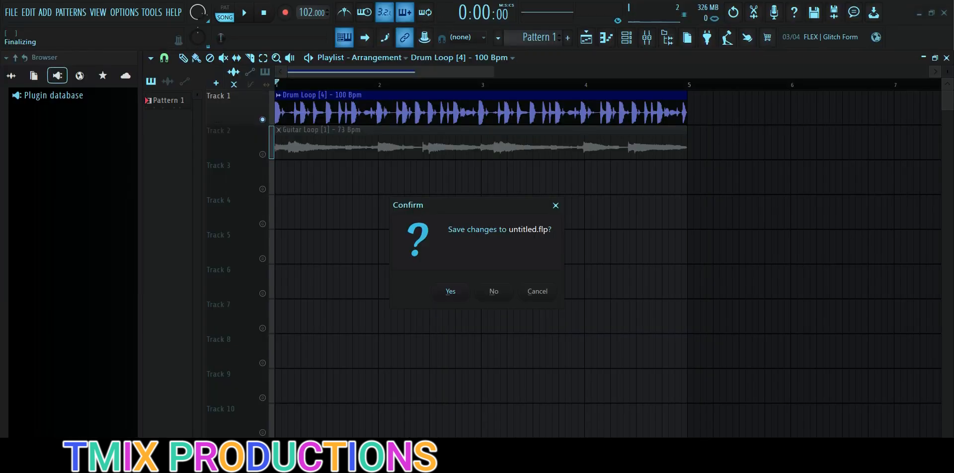
click(494, 291)
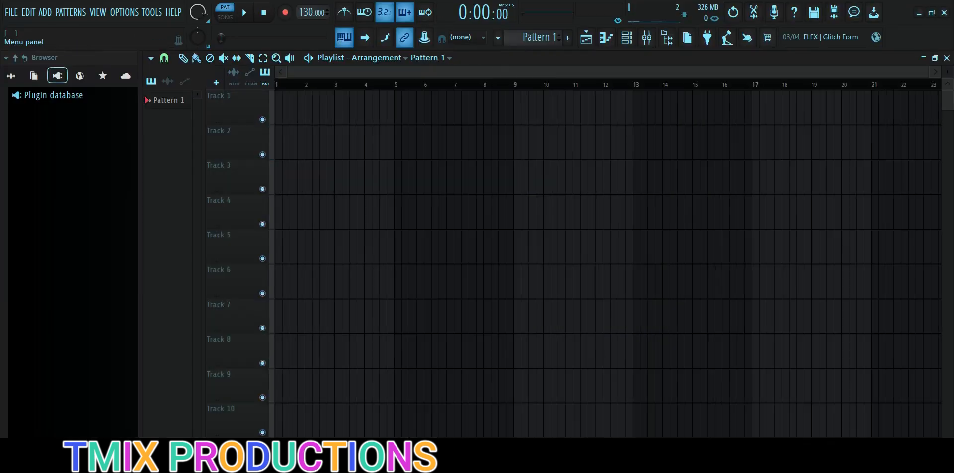
click(11, 76)
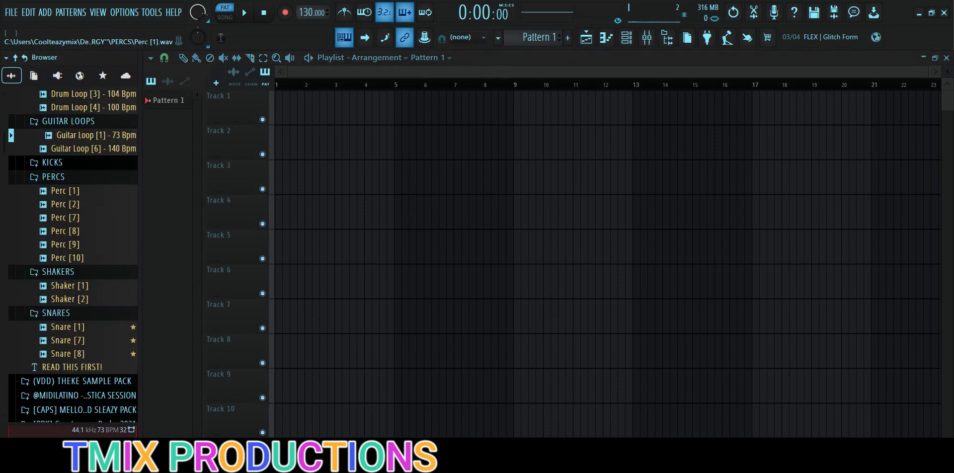
scroll(120, 285, up, 7)
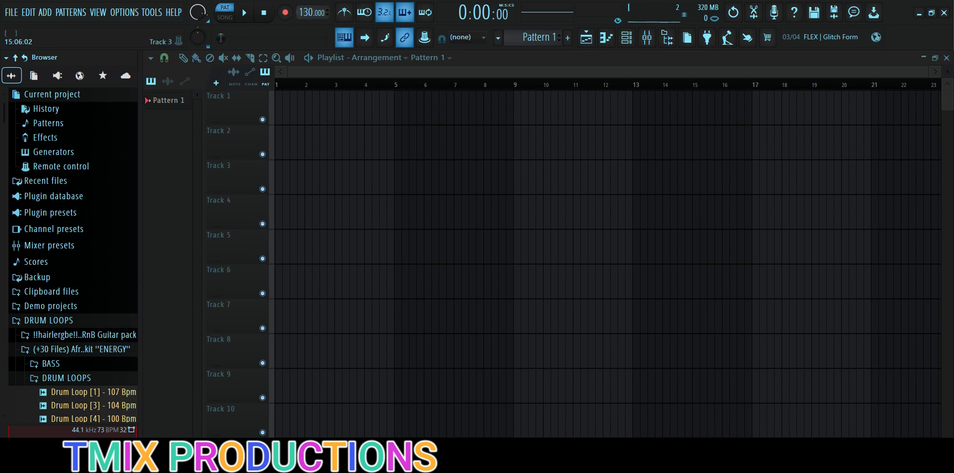
click(11, 12)
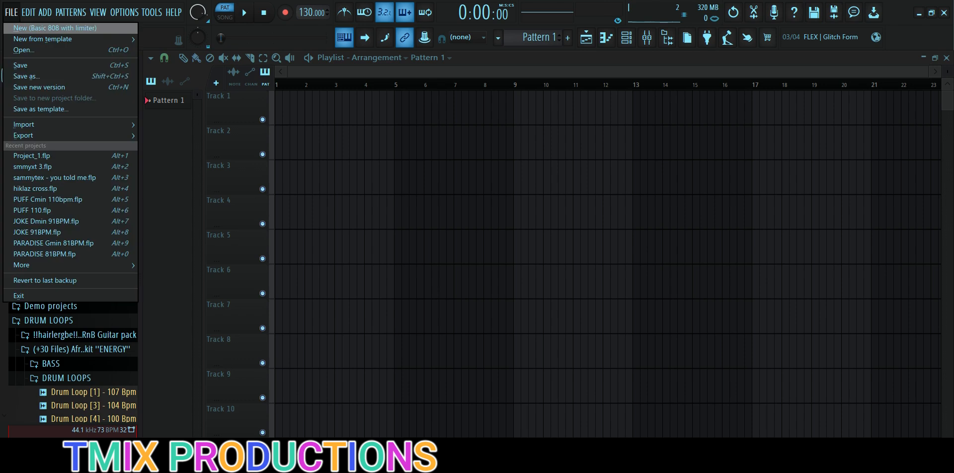
mouse_move(30, 125)
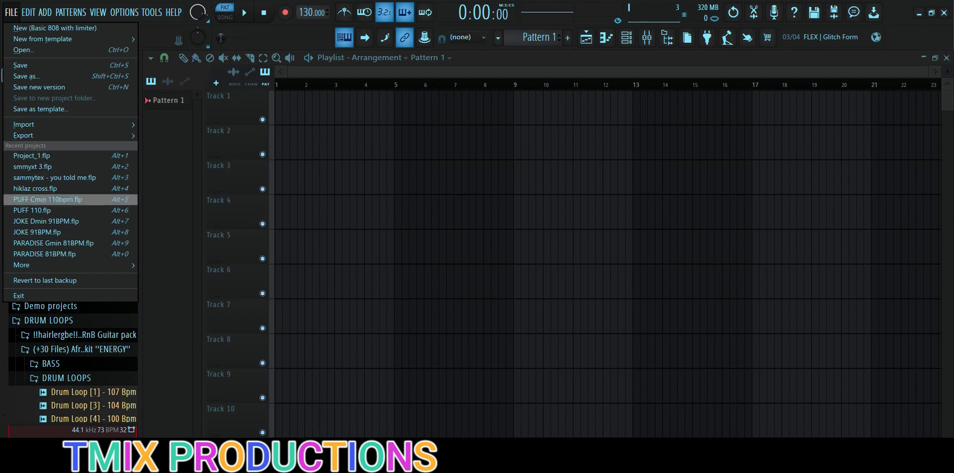
mouse_move(30, 265)
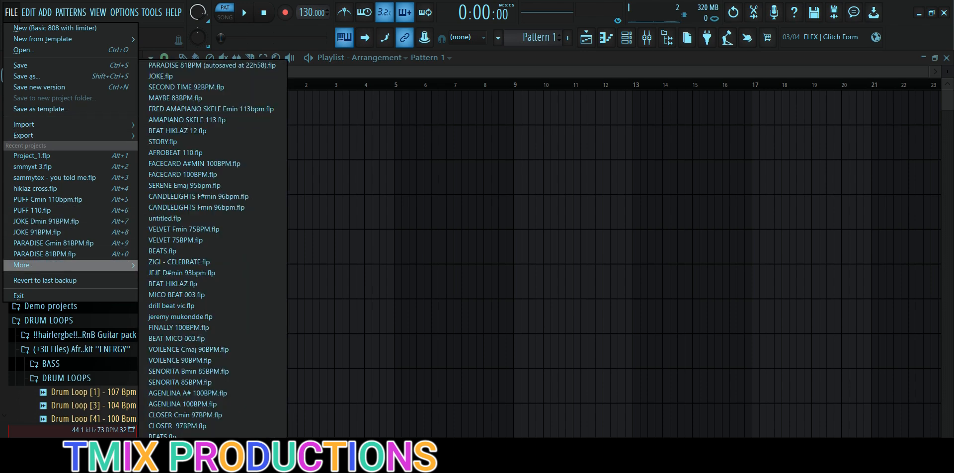
click(12, 12)
click(28, 12)
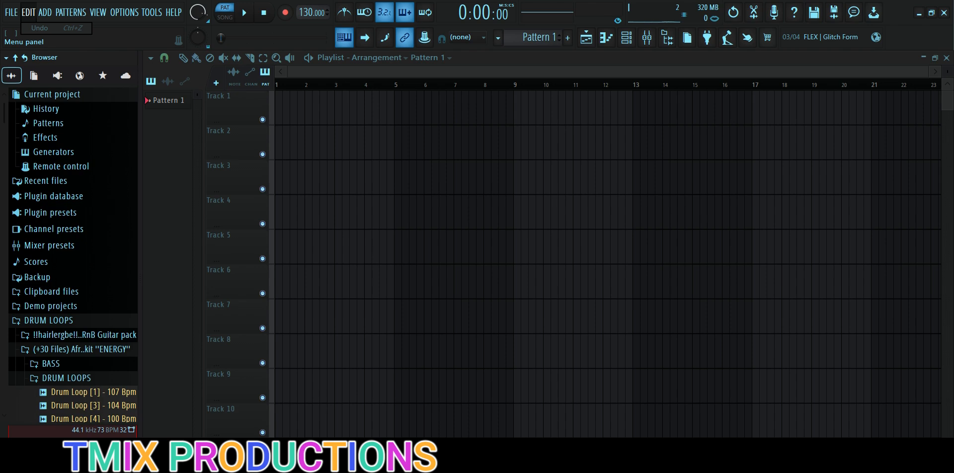
Step: Open the plugin manager, examine its list of plugin search paths, and close it
click(45, 12)
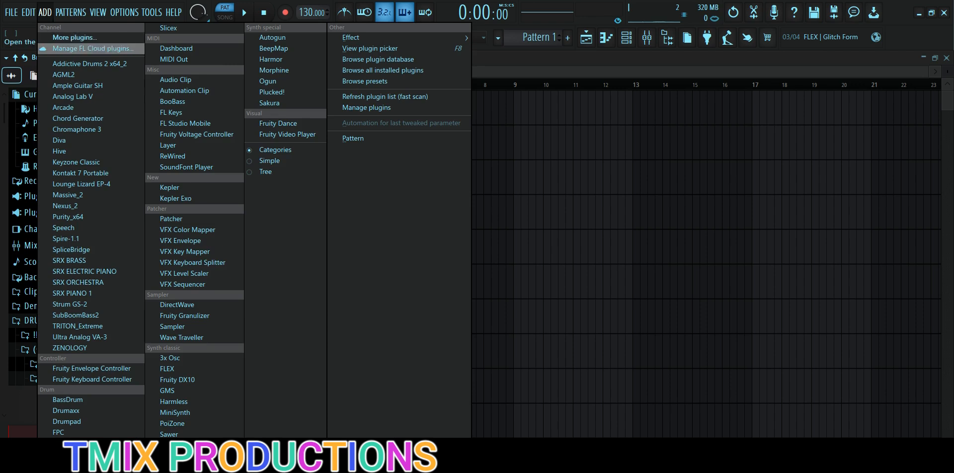
click(74, 38)
scroll(473, 239, down, 14)
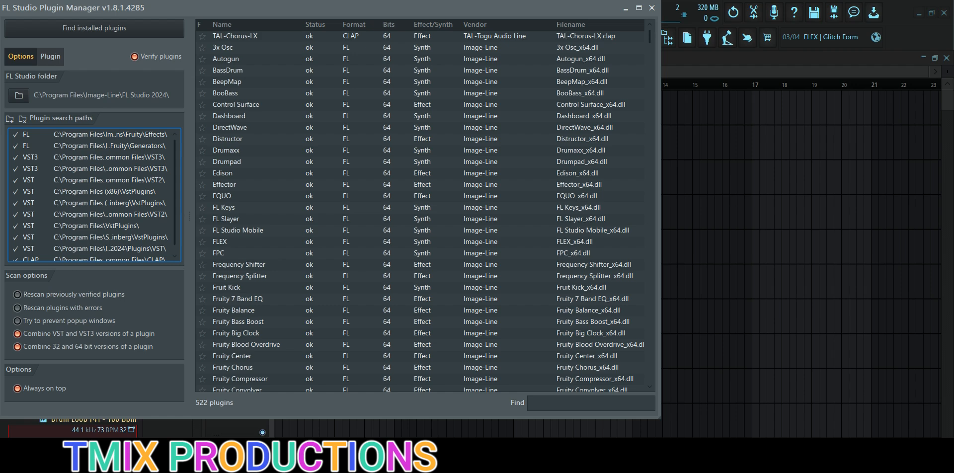
scroll(95, 194, down, 2)
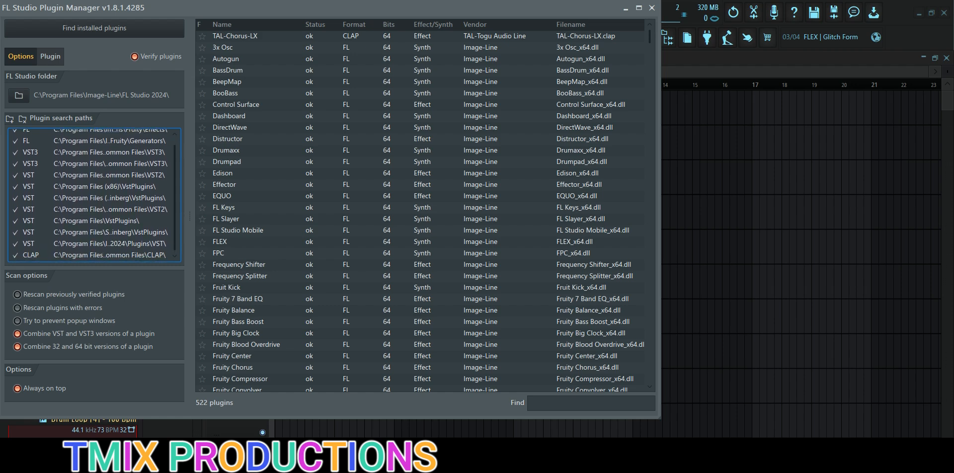
scroll(94, 194, up, 1)
scroll(95, 194, down, 2)
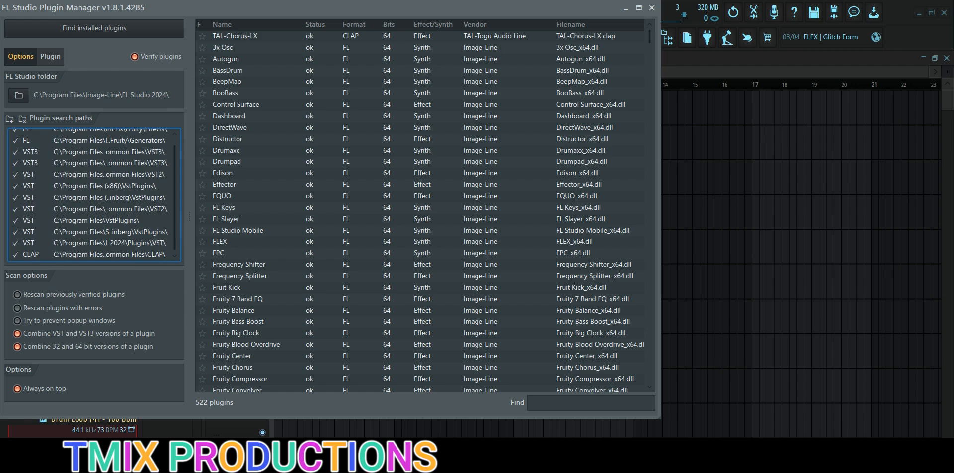
click(652, 8)
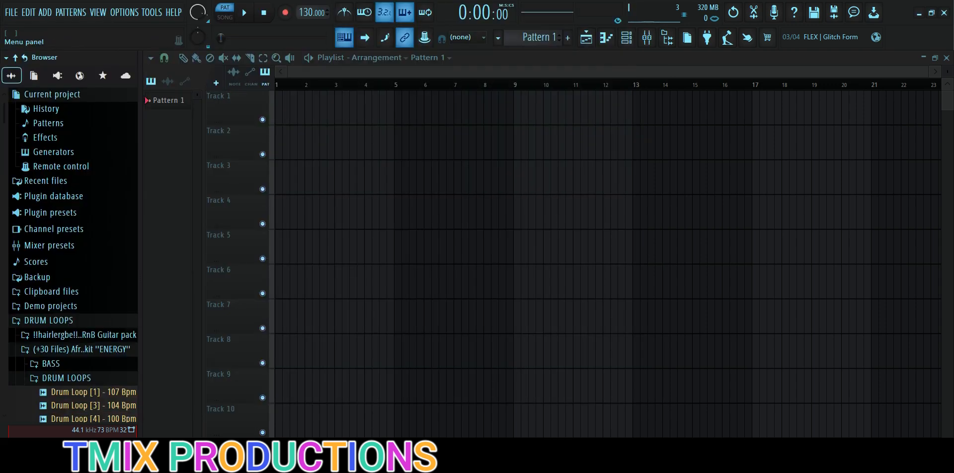
Step: Show all installed effects and generators in the browser's plugin database
click(45, 13)
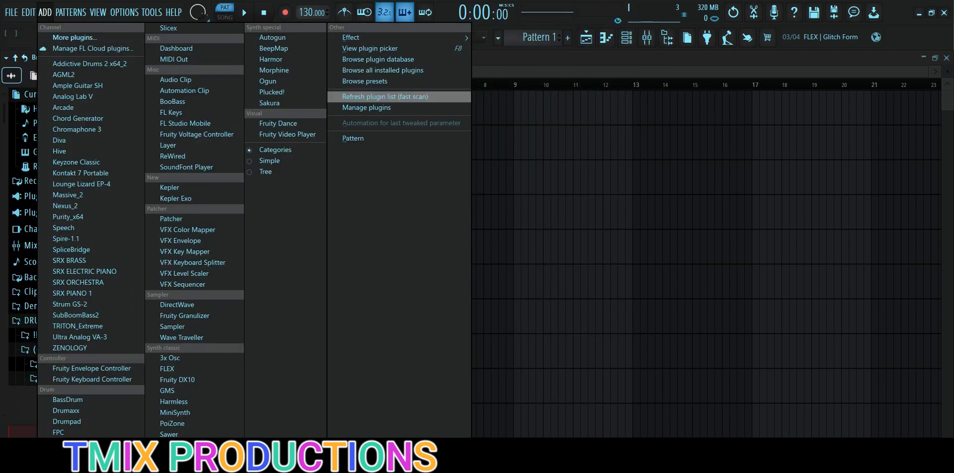
click(385, 96)
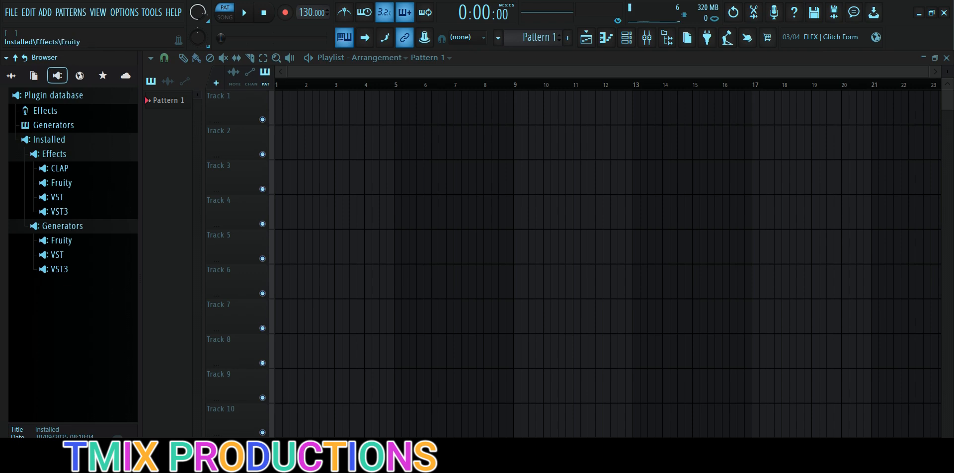
key(alt+p)
key(Right)
key(Left)
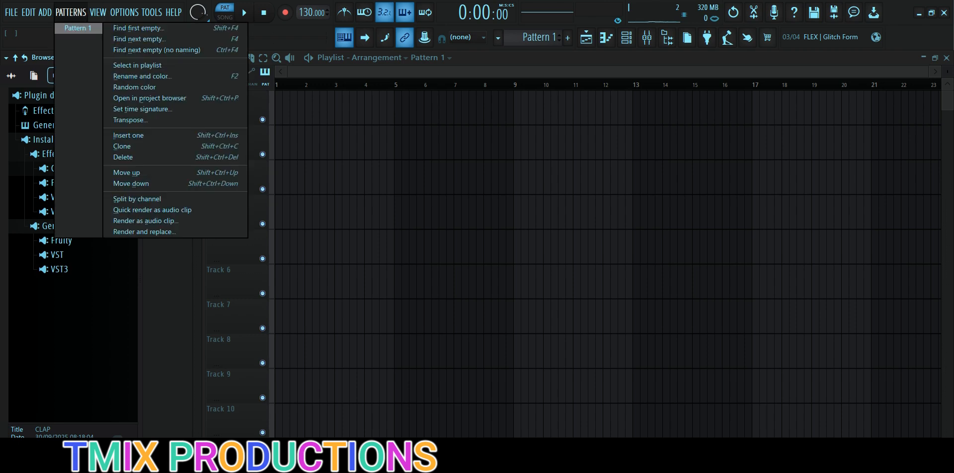
key(Escape)
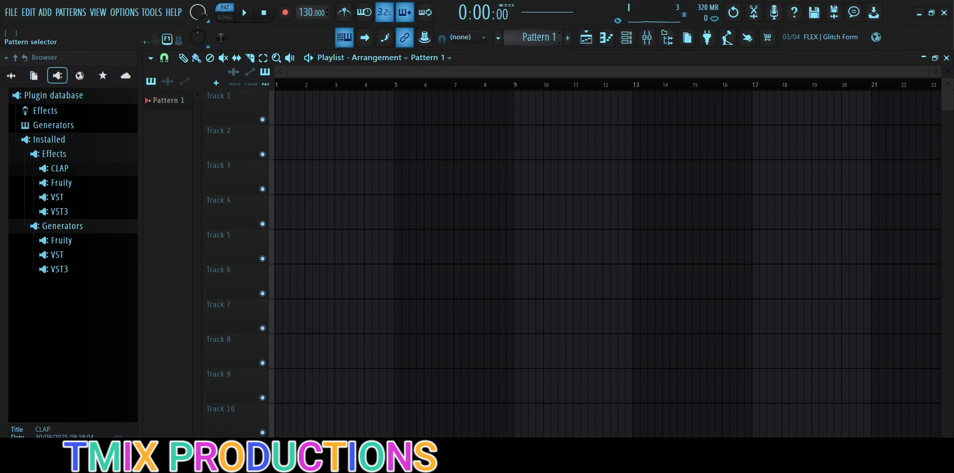
Step: Add an empty Pattern 2 and switch back to Pattern 1
click(568, 37)
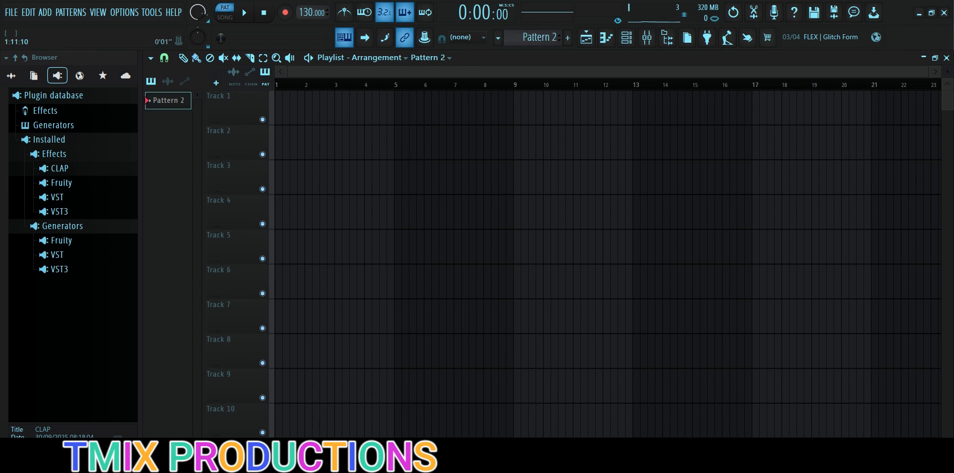
click(559, 41)
Step: Give Pattern 1 a random color
click(71, 13)
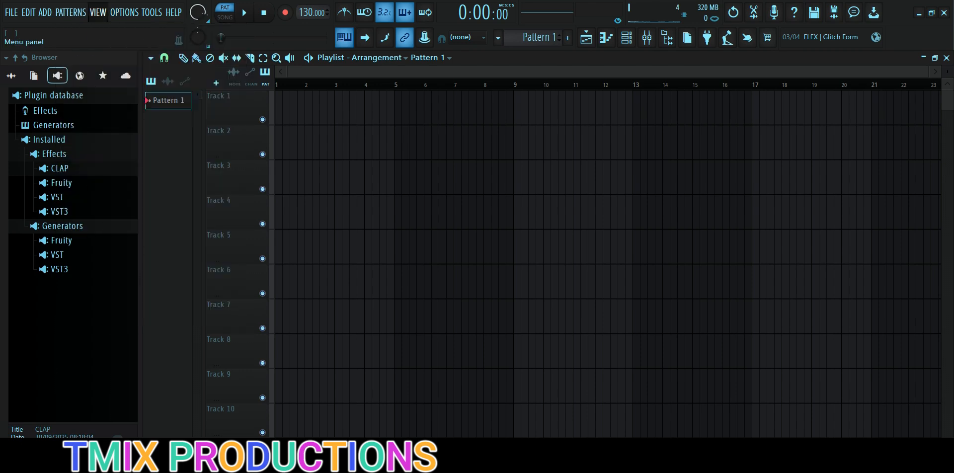
mouse_move(71, 12)
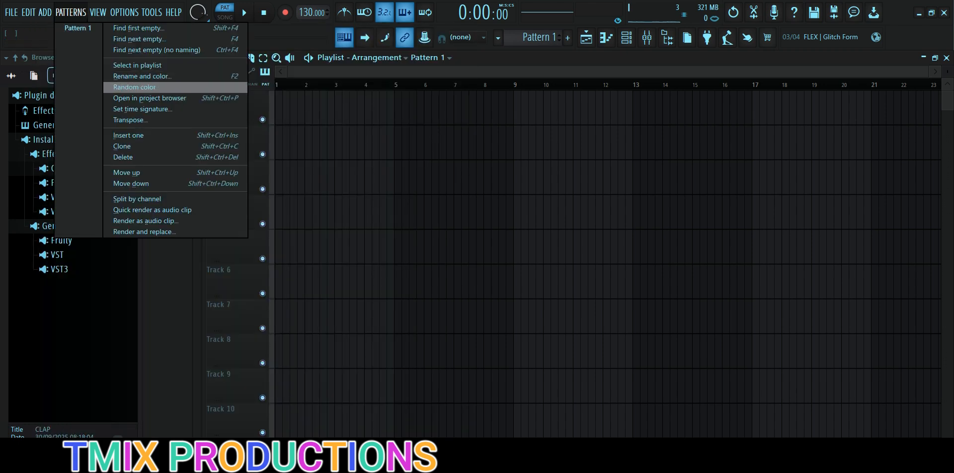
click(149, 87)
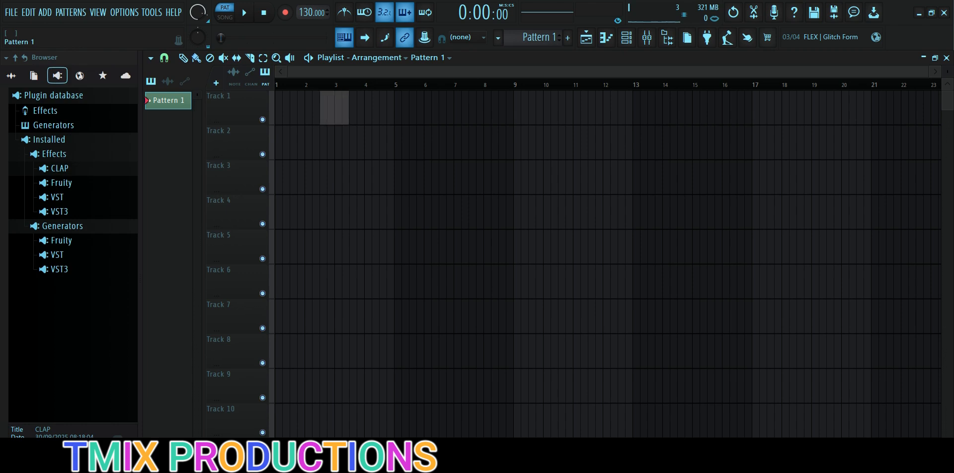
Step: Place Pattern 1 clips on Track 1 starting at bar 1, and remove them again
click(283, 107)
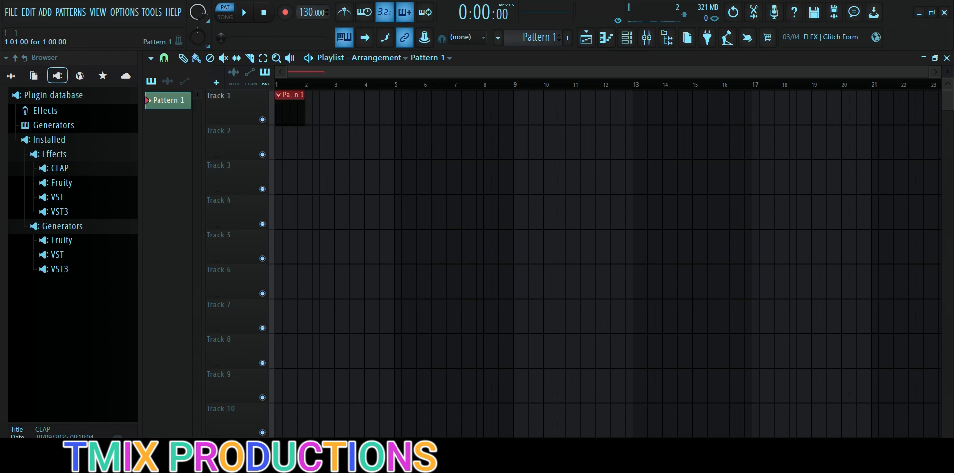
drag(313, 109, 404, 125)
drag(795, 110, 283, 107)
Step: Delete the colored Pattern 1 from the project and confirm the deletion
right_click(184, 101)
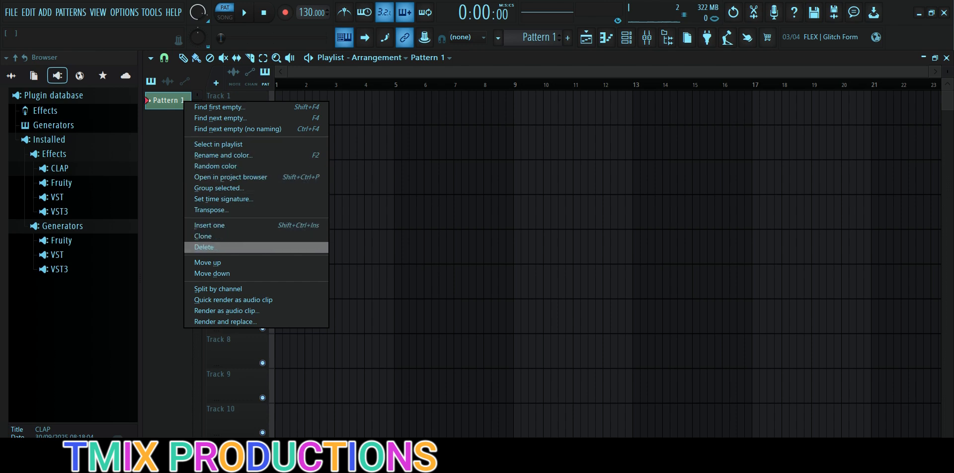
click(208, 247)
key(Return)
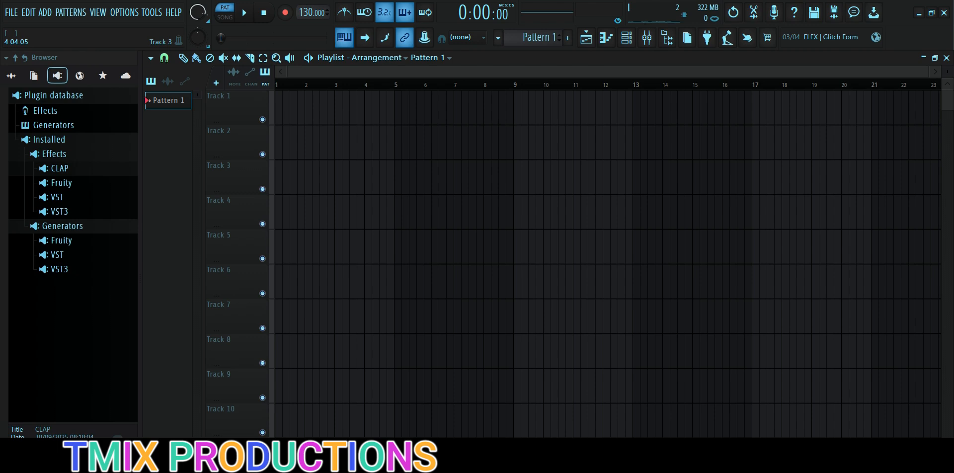
Step: Show the 808 Kick piano roll, hide it, and toggle it on and off once more to return to the playlist
click(98, 13)
mouse_move(98, 12)
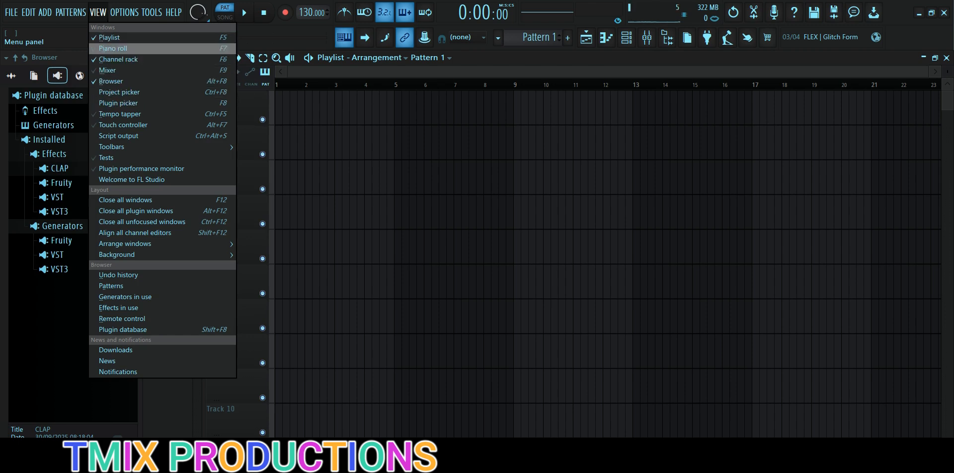
click(114, 48)
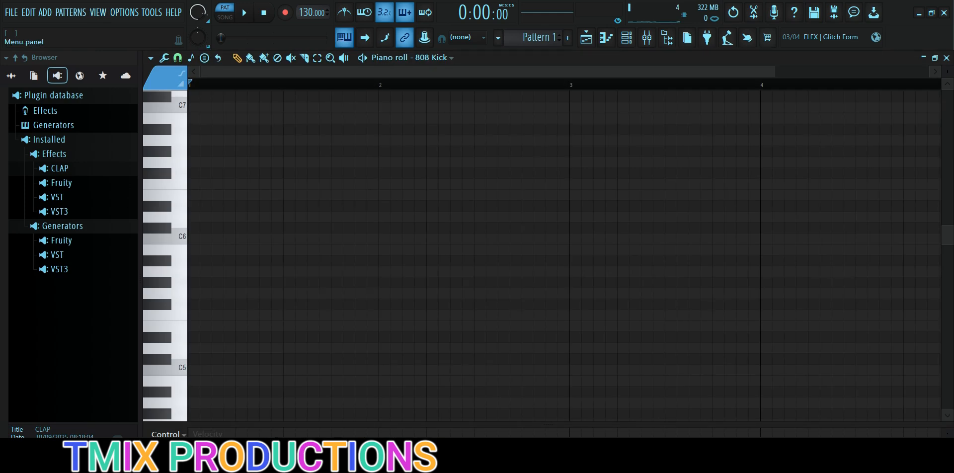
click(98, 13)
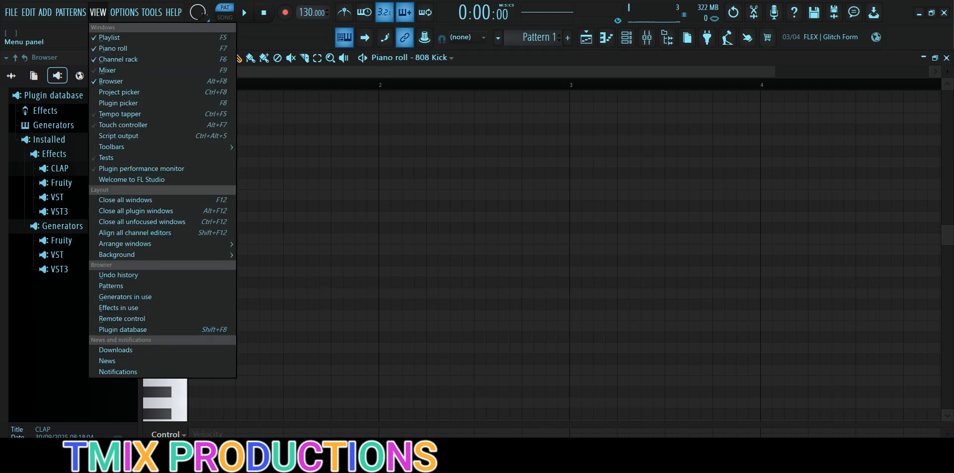
click(113, 48)
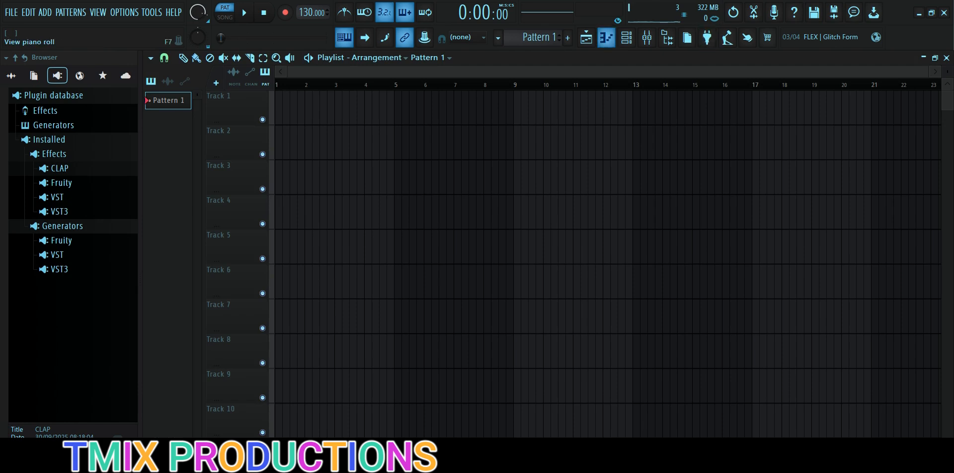
click(606, 37)
click(606, 37)
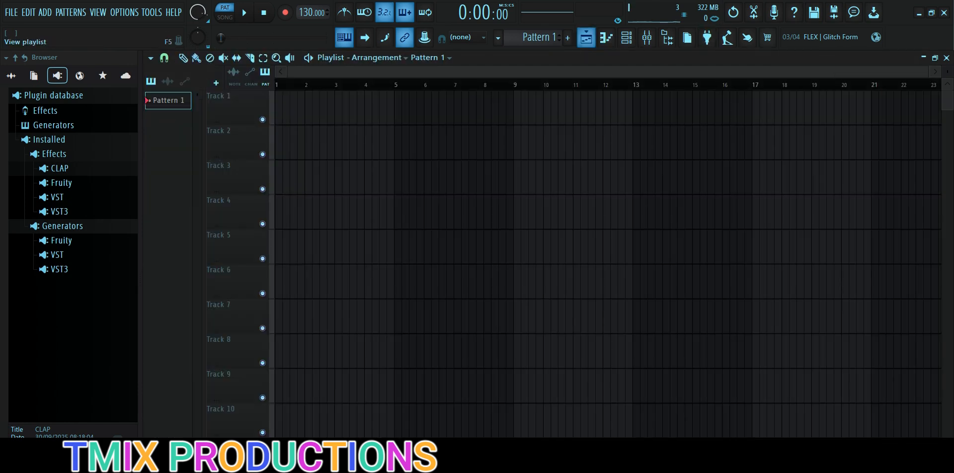
click(98, 12)
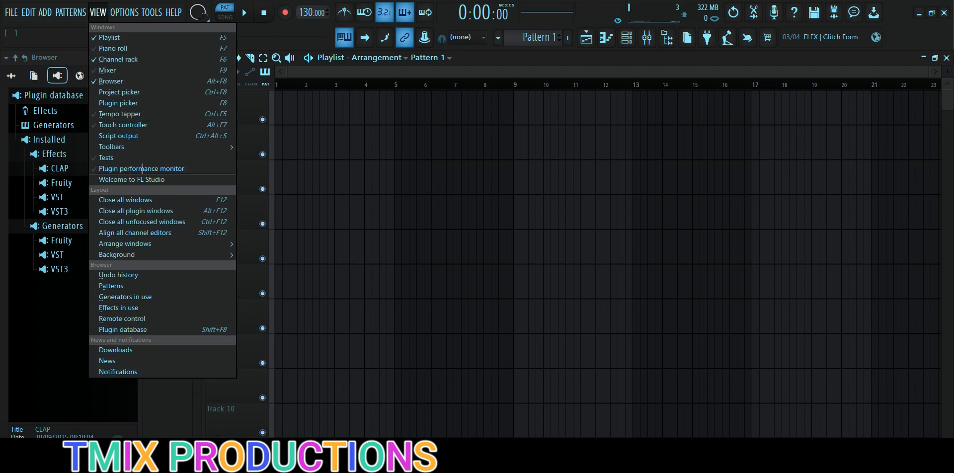
key(Escape)
key(Right)
key(Escape)
key(Down)
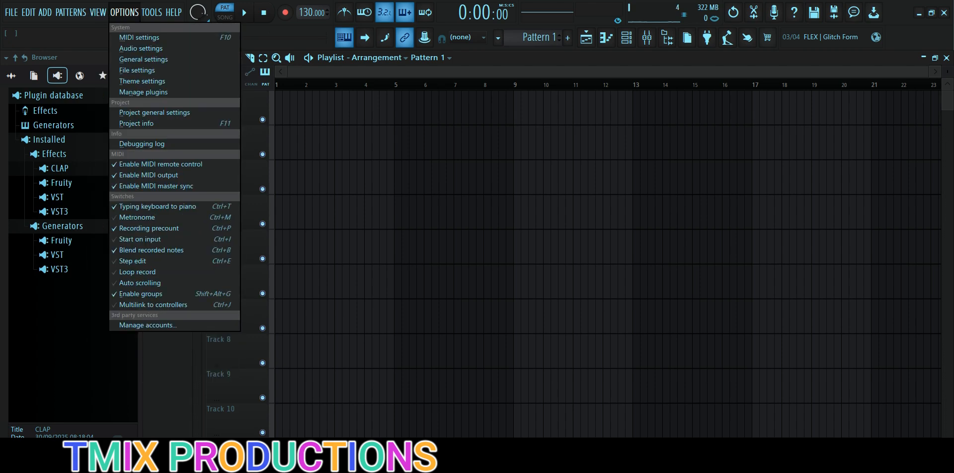
key(Escape)
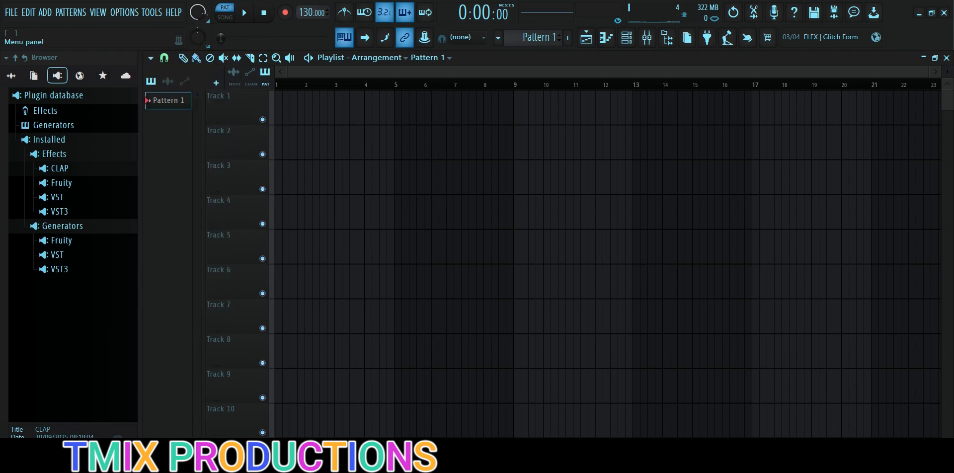
Step: Disable and re-enable the UMC204HD 192k MIDI In input in the MIDI settings, and close the settings
key(Down)
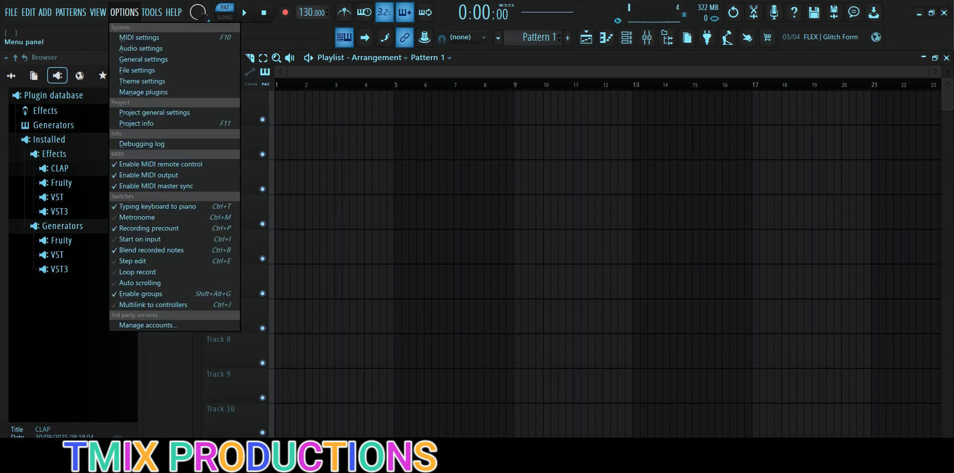
key(Down)
key(Return)
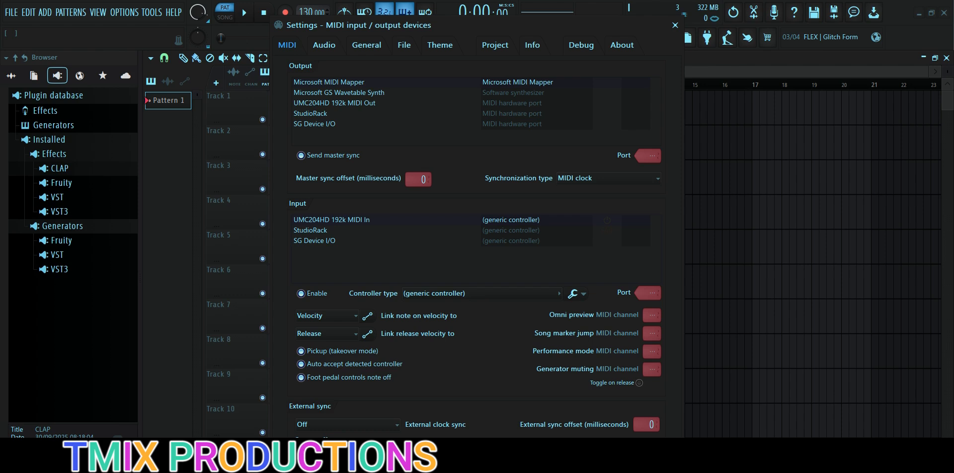
click(301, 293)
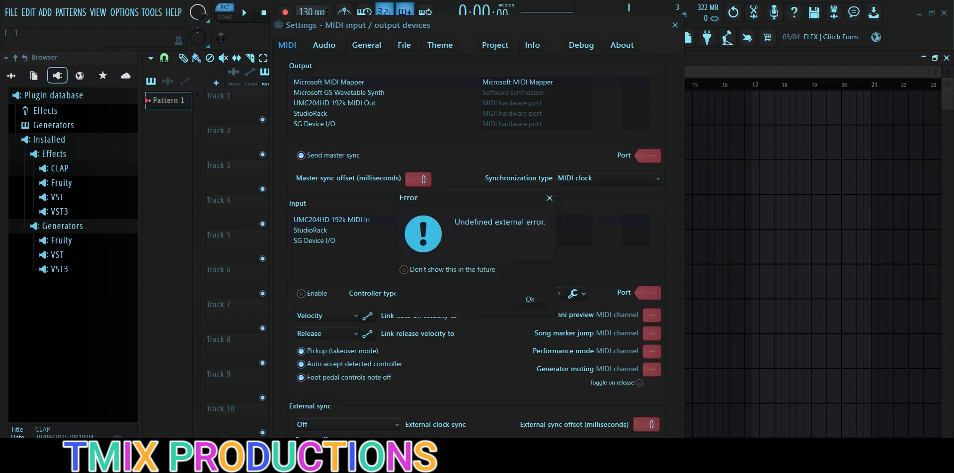
click(530, 299)
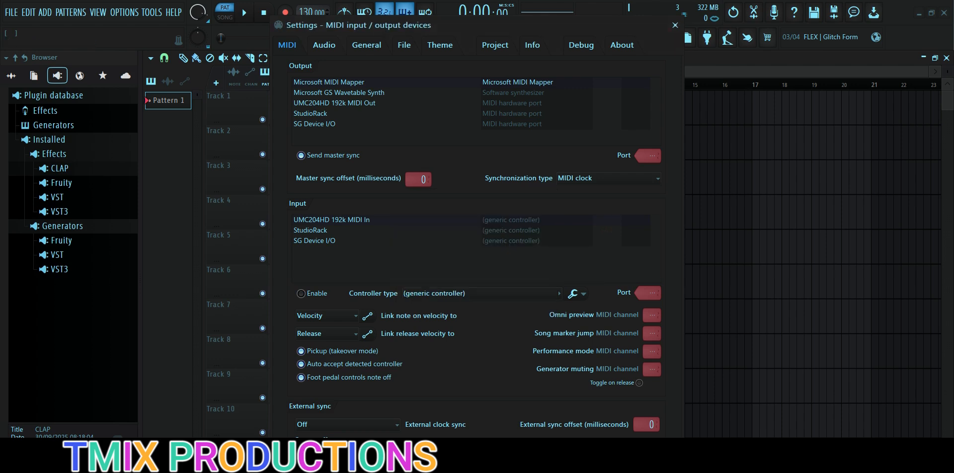
click(301, 293)
click(530, 299)
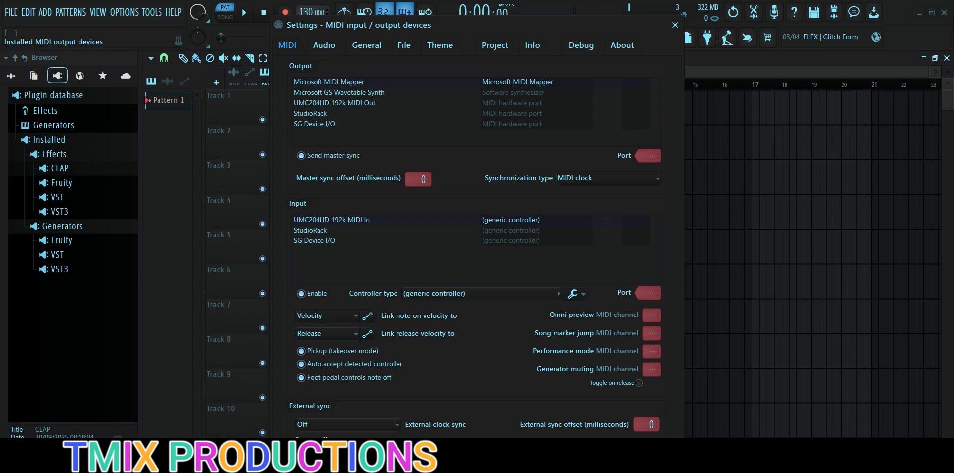
click(675, 25)
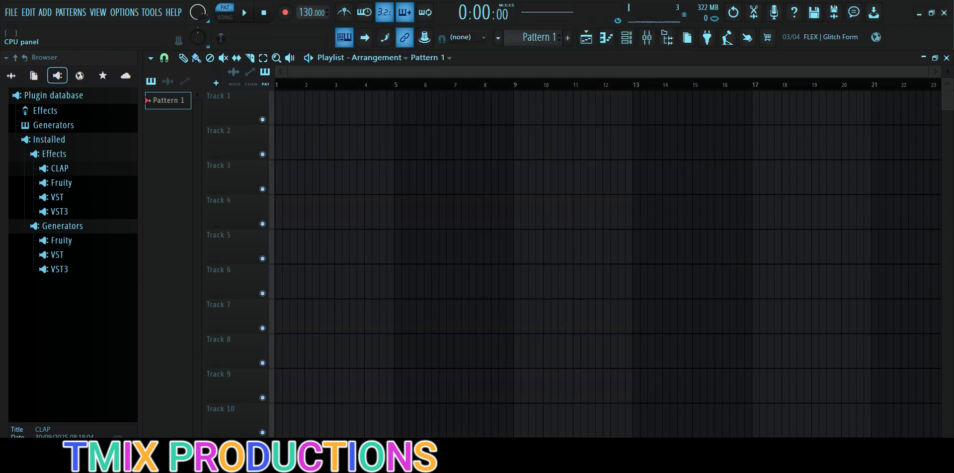
Step: Show the channel rack, close it, and bring the playlist back
click(627, 38)
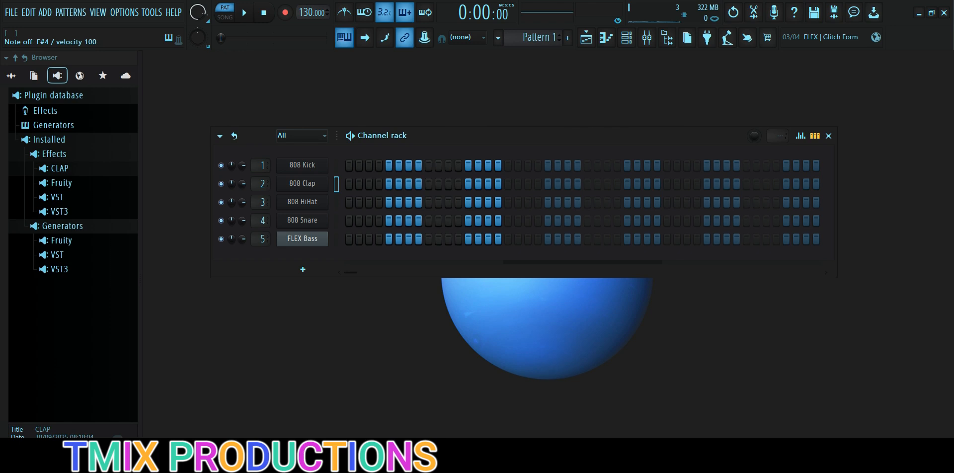
click(828, 135)
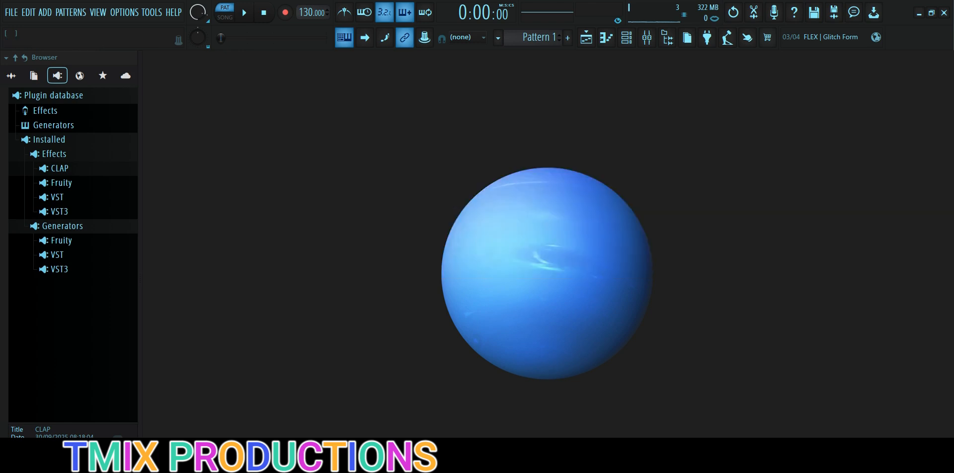
click(587, 38)
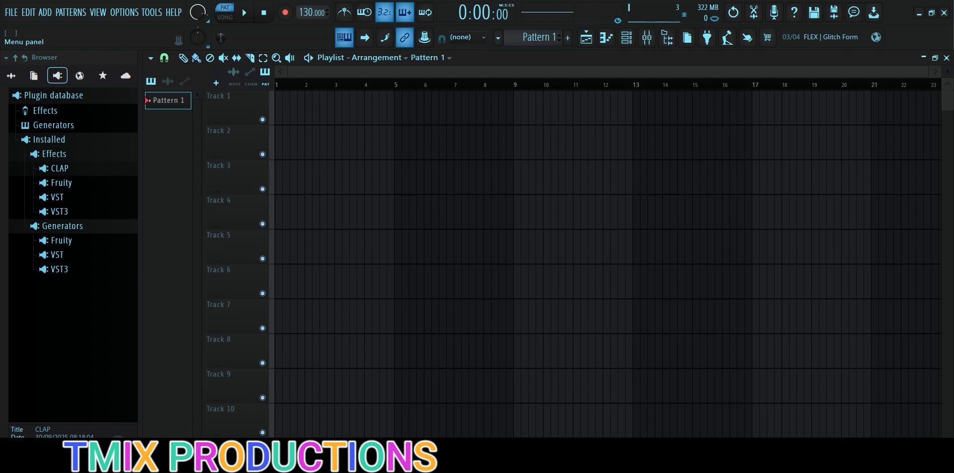
Step: Open the audio settings and examine the list of available DirectSound and ASIO devices without changing the device
click(124, 12)
click(134, 49)
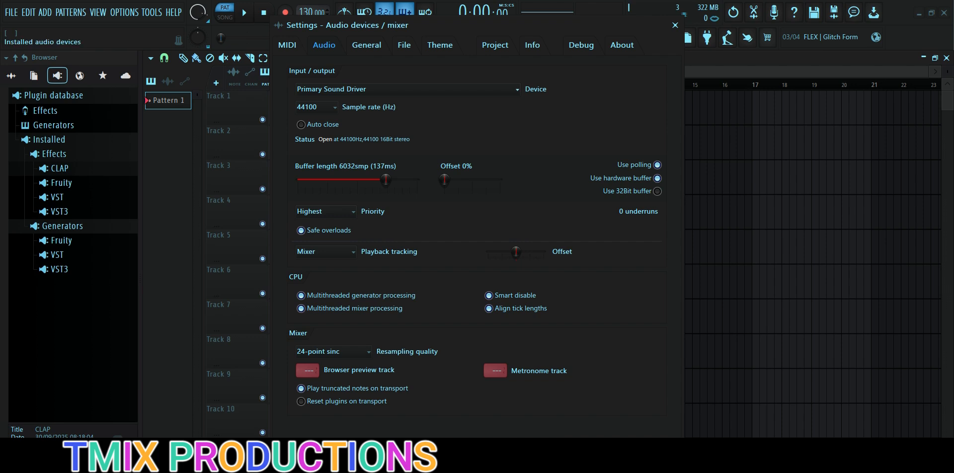
click(408, 89)
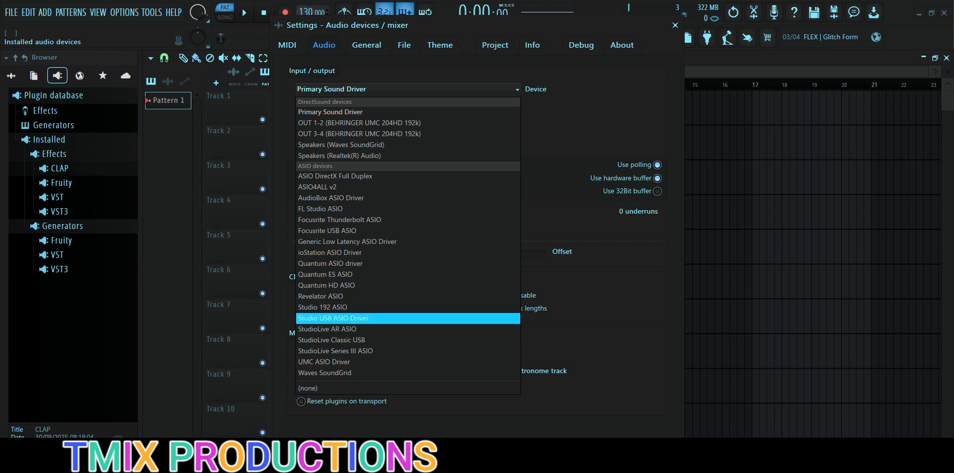
key(Escape)
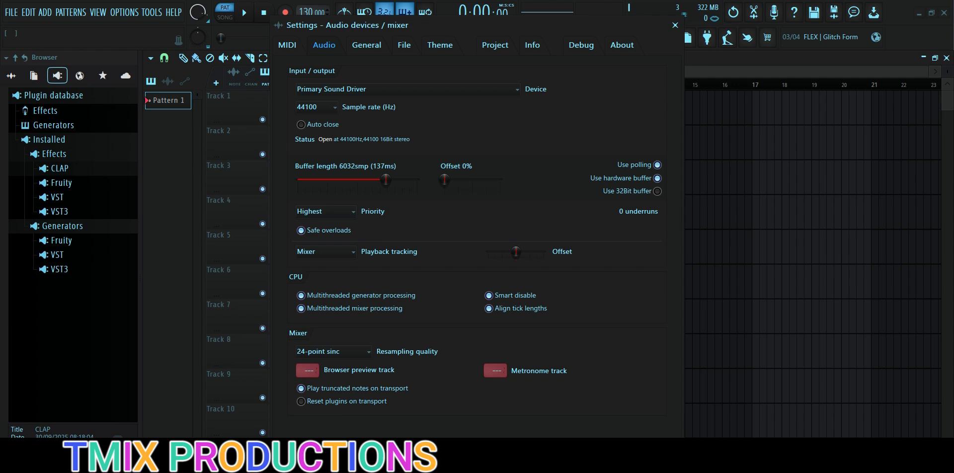
Step: Set the note names to Germanic in the general settings and decline the program restart
click(366, 45)
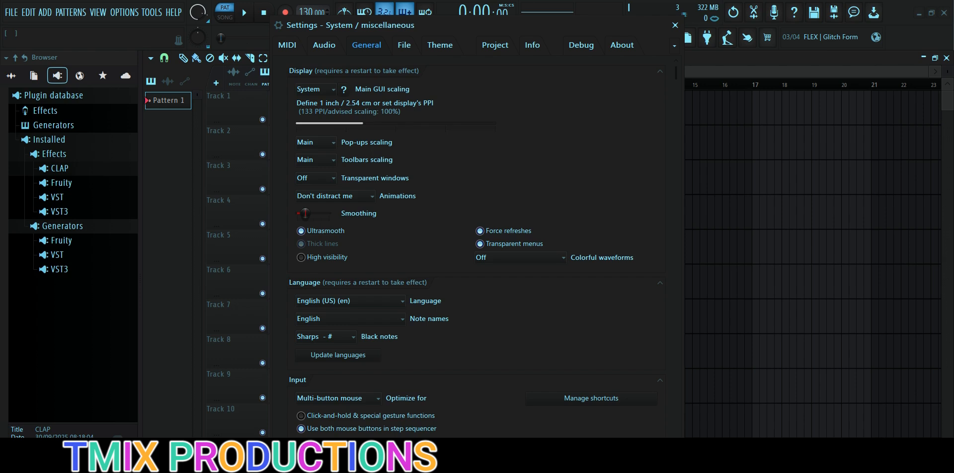
scroll(462, 244, down, 3)
scroll(351, 224, down, 1)
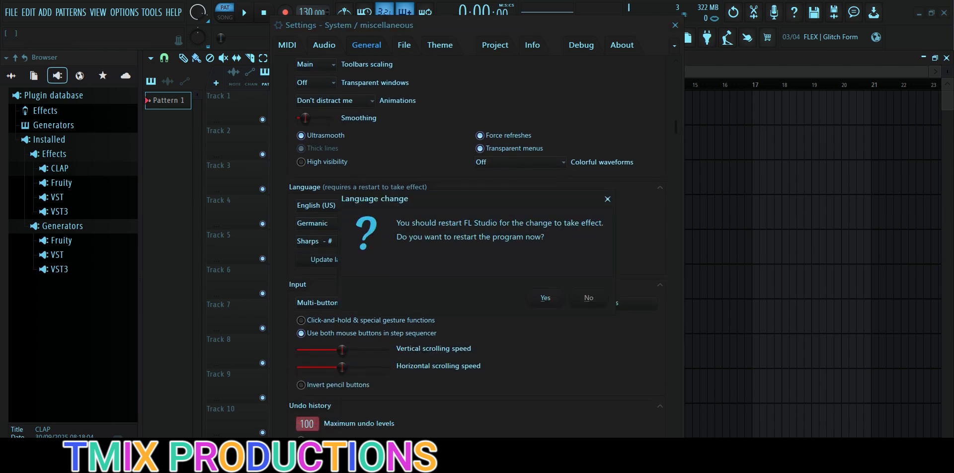
key(Escape)
Step: Look through the general settings, from display, language and input to undo history, updates and miscellaneous options
scroll(461, 244, down, 3)
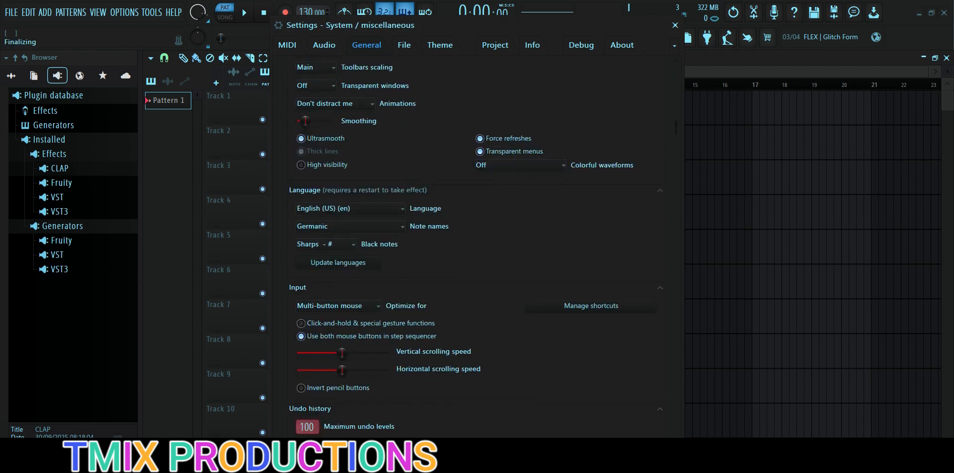
scroll(461, 244, down, 13)
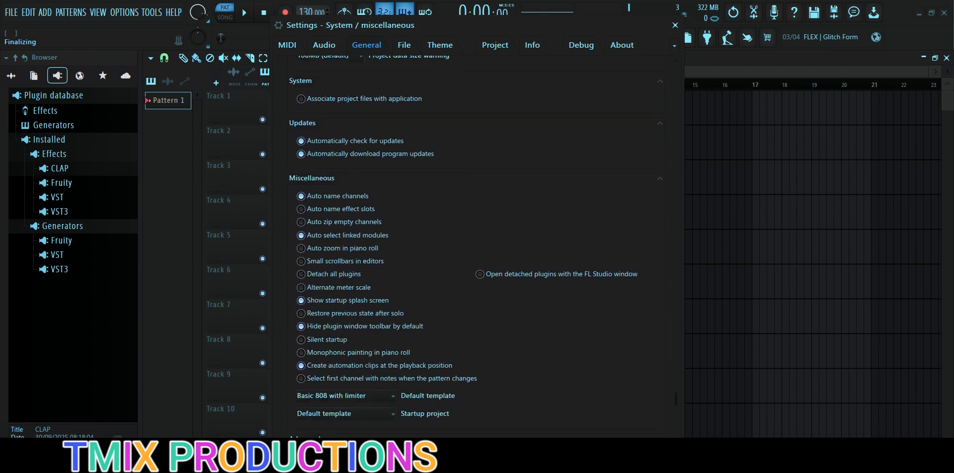
scroll(461, 244, up, 15)
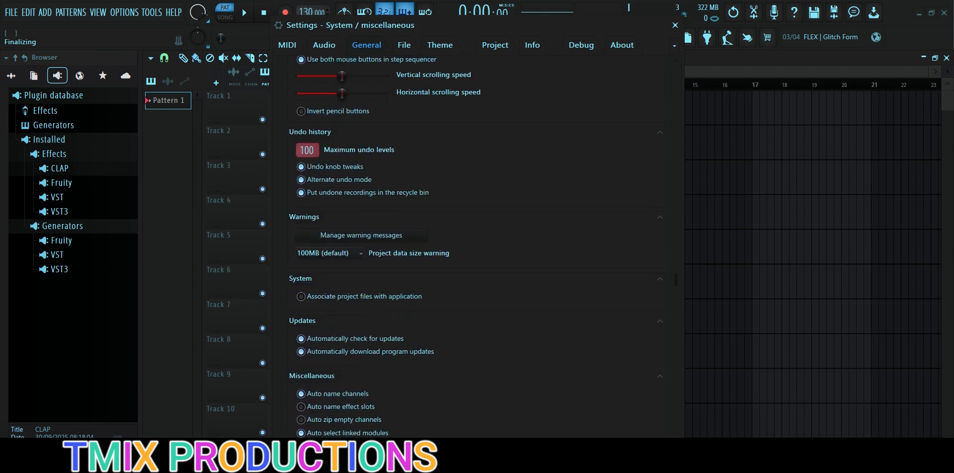
scroll(461, 244, up, 4)
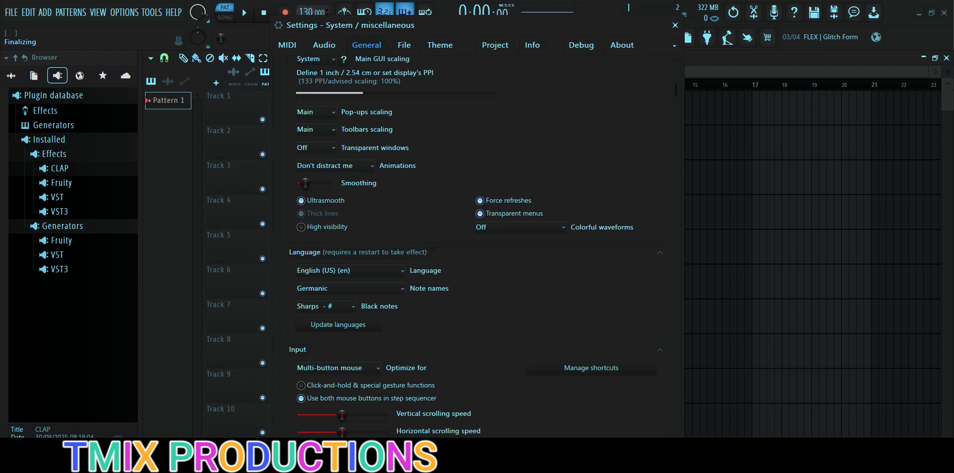
scroll(462, 243, up, 1)
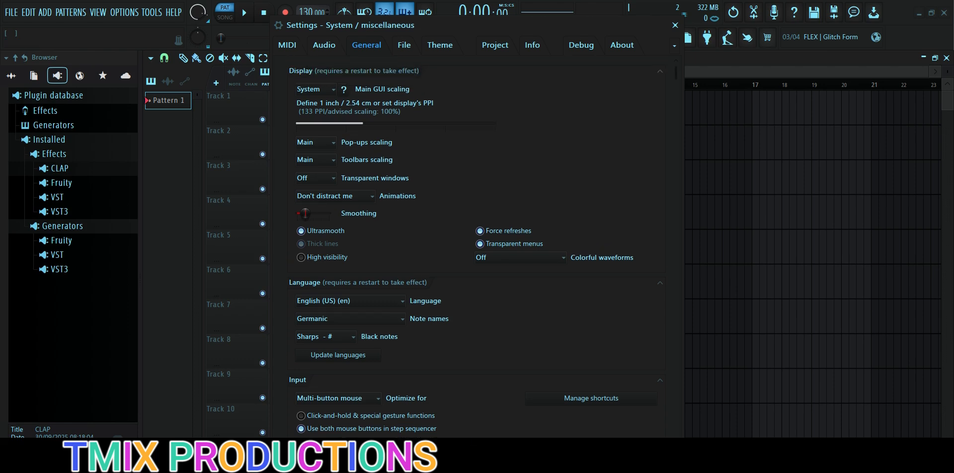
scroll(461, 243, down, 5)
scroll(461, 244, up, 5)
Step: Open the file settings, browse the Desktop and its DRUM LOOPS folder for an extra search folder, and cancel the selection
click(404, 45)
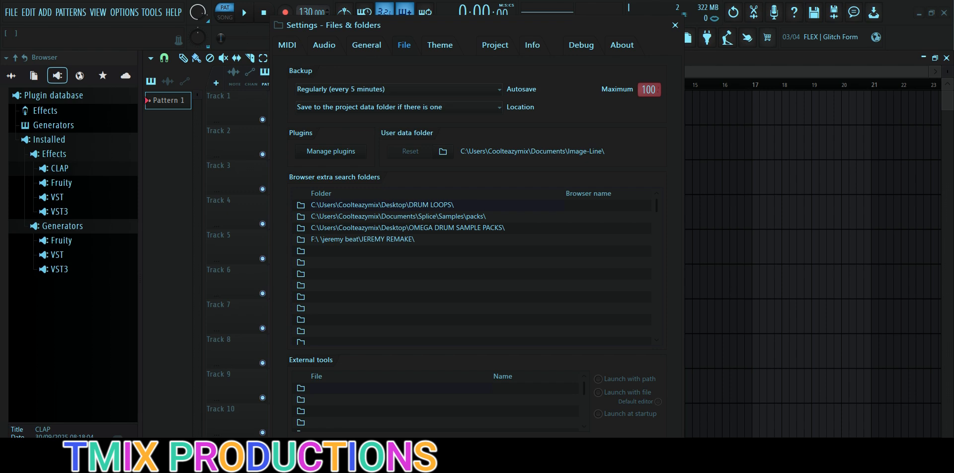
click(164, 139)
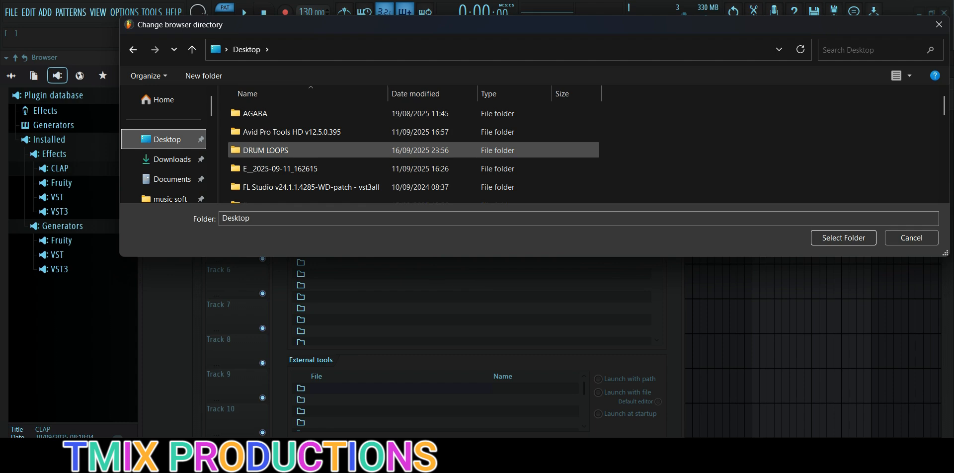
double_click(265, 150)
scroll(348, 159, down, 5)
scroll(348, 166, up, 5)
click(246, 49)
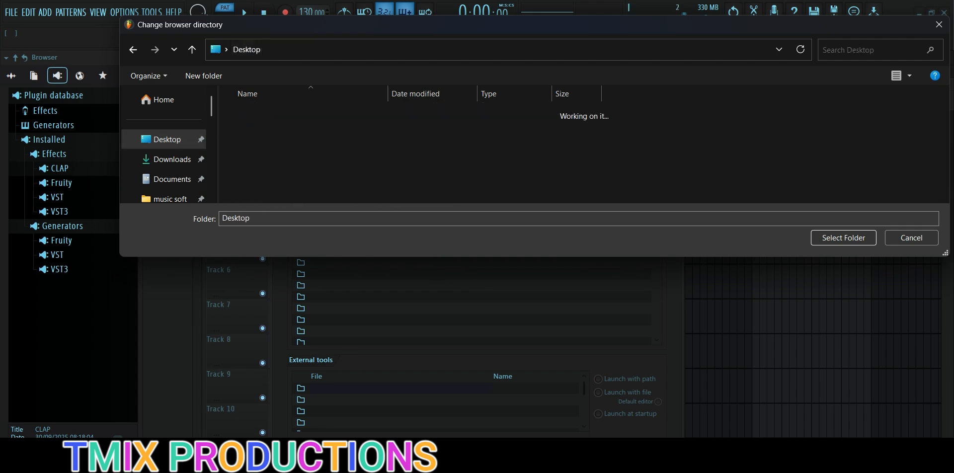
scroll(348, 169, down, 3)
scroll(348, 175, up, 3)
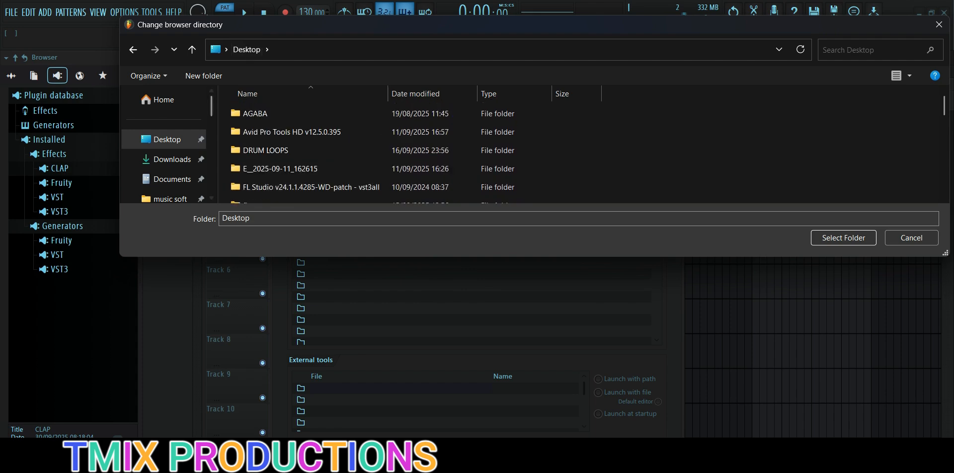
click(940, 24)
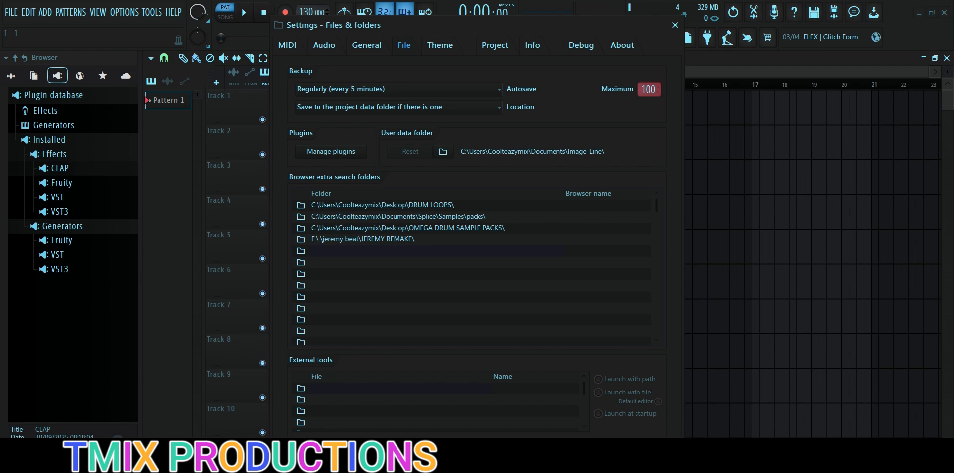
Step: Try to add the Desktop's DRUM LOOPS folder to the first empty slot of the browser extra search folders
click(301, 251)
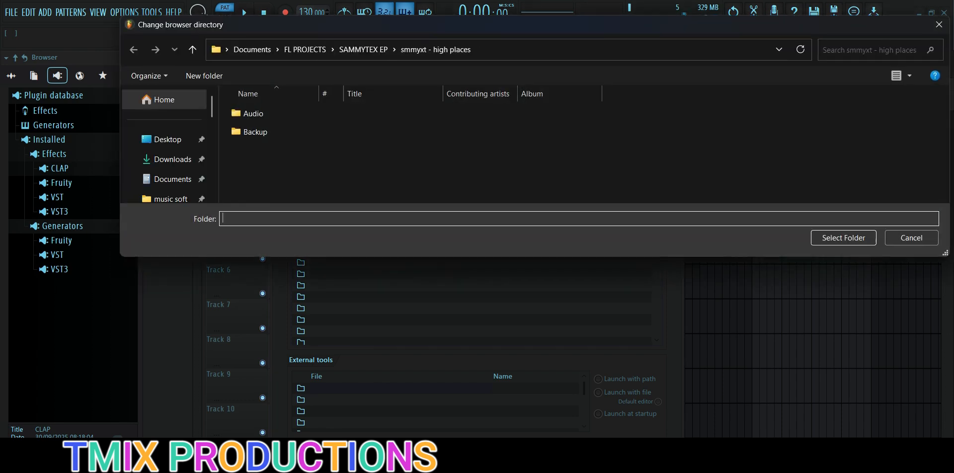
click(167, 139)
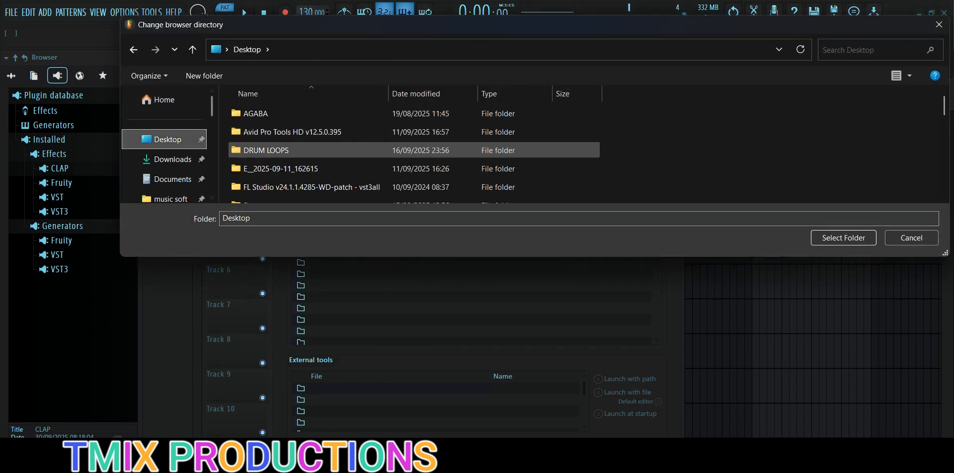
click(279, 150)
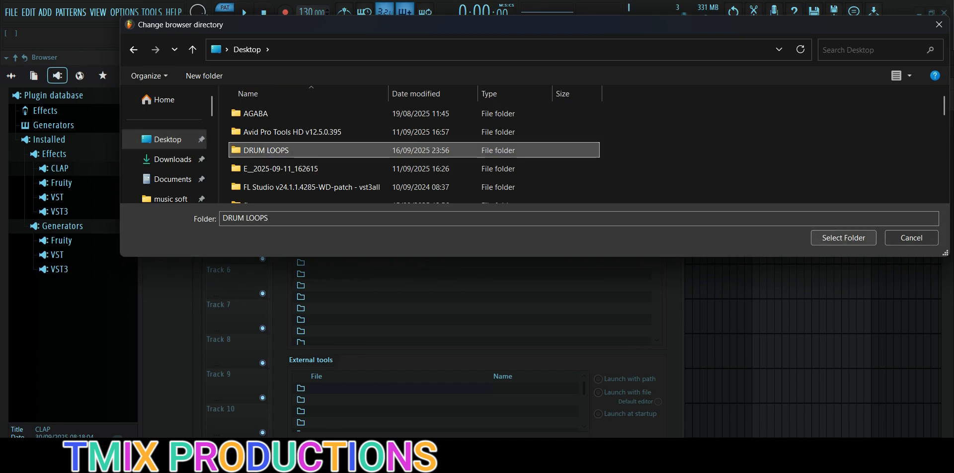
click(844, 237)
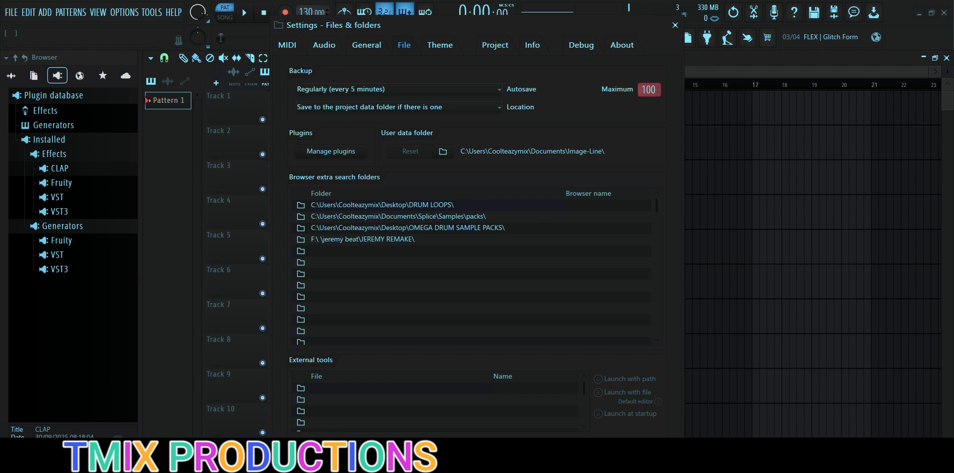
Step: Show all content in the browser and look through the sample packs inside the DRUM LOOPS folder
click(11, 75)
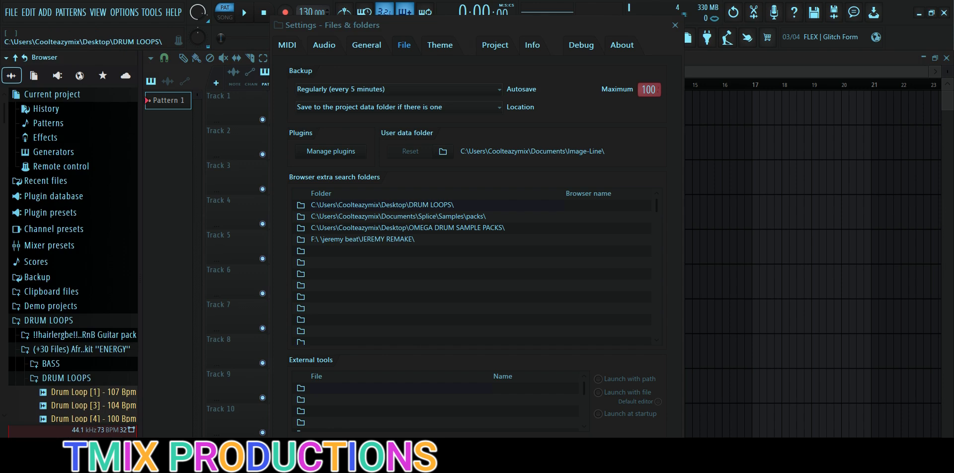
scroll(60, 301, down, 20)
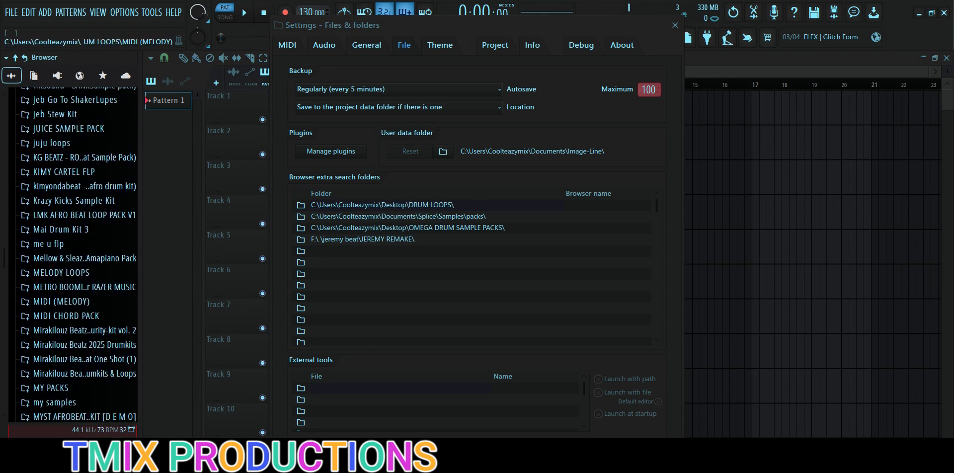
scroll(70, 301, down, 20)
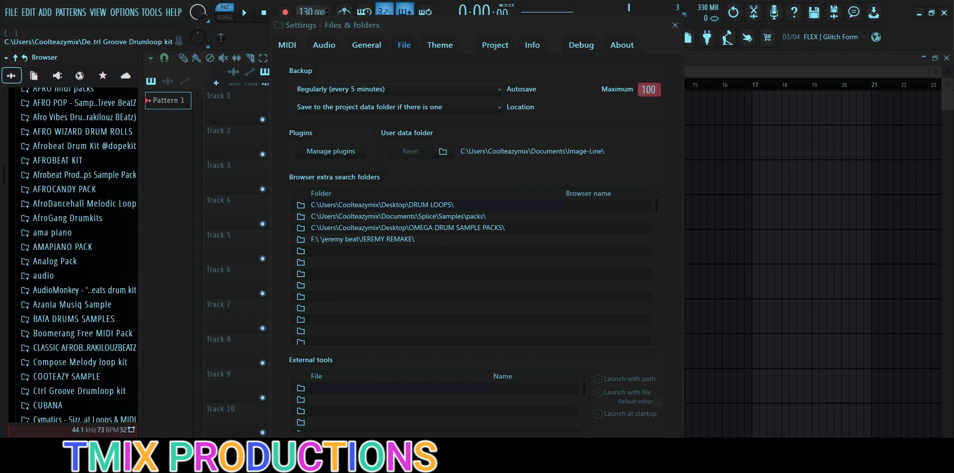
scroll(73, 255, up, 6)
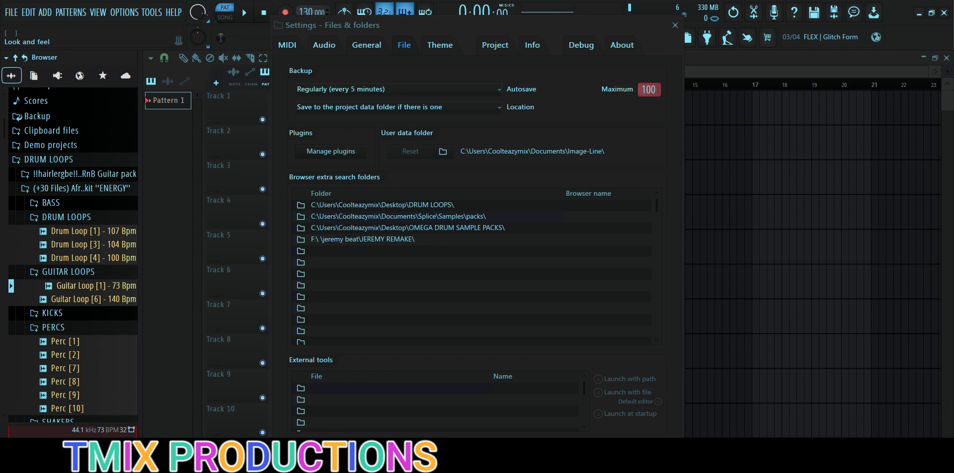
Step: Open the theme settings and look through the available theme presets
click(439, 45)
scroll(472, 189, down, 4)
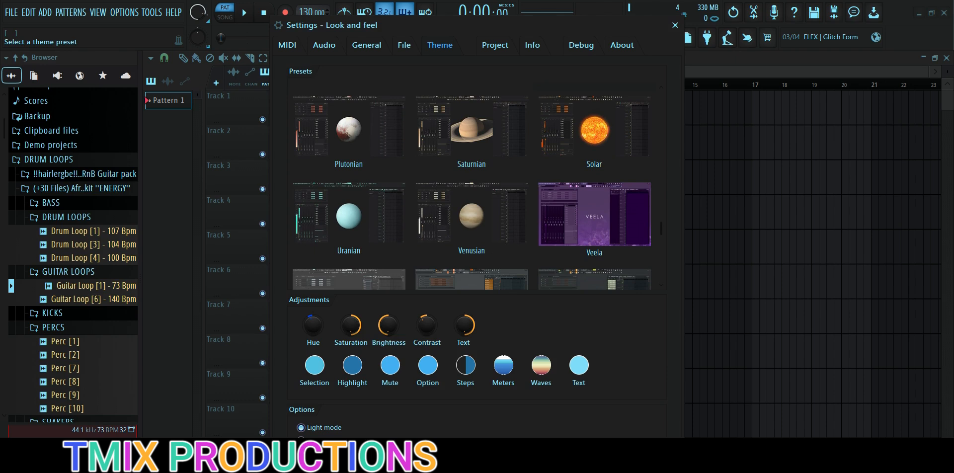
scroll(472, 189, down, 3)
scroll(472, 189, up, 4)
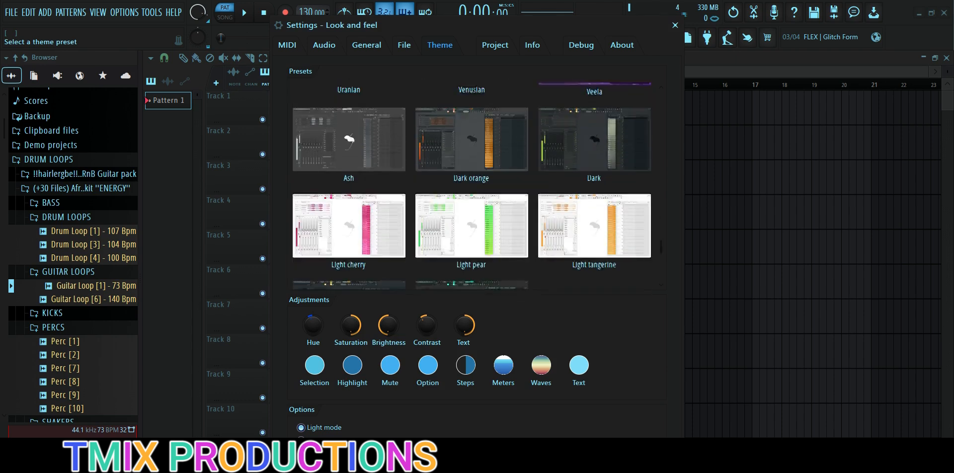
scroll(472, 186, up, 3)
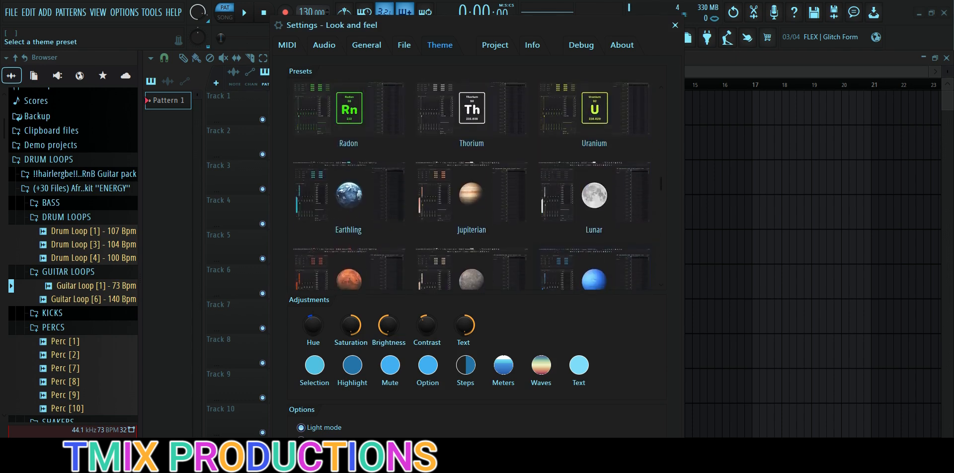
Step: Try the Solar theme preset and look through the neighbouring planet and Veela presets
scroll(472, 186, down, 1)
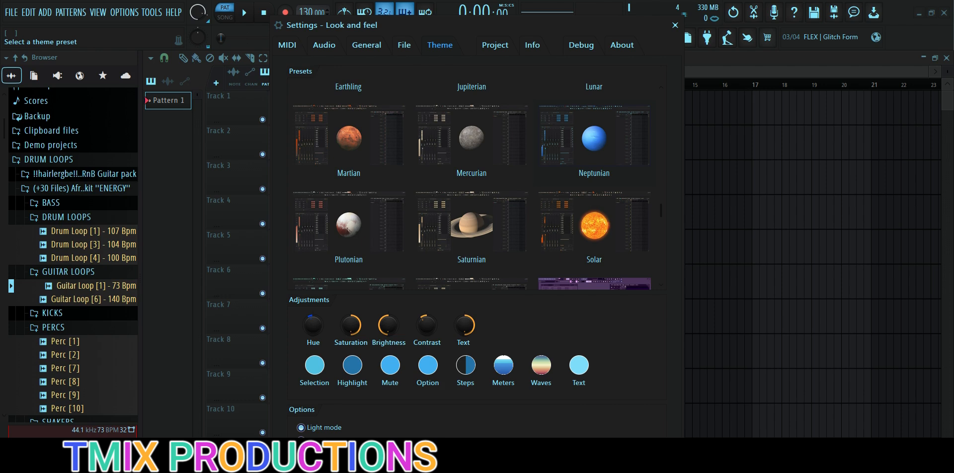
scroll(472, 187, up, 2)
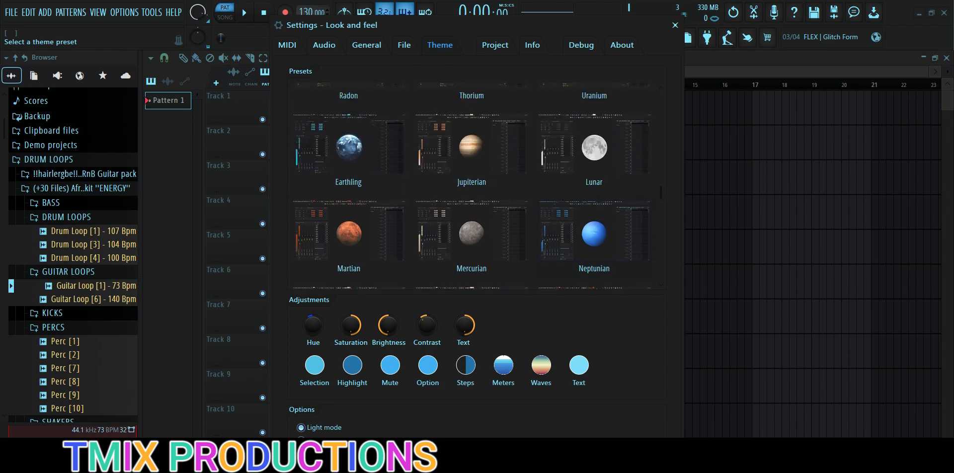
scroll(472, 187, down, 2)
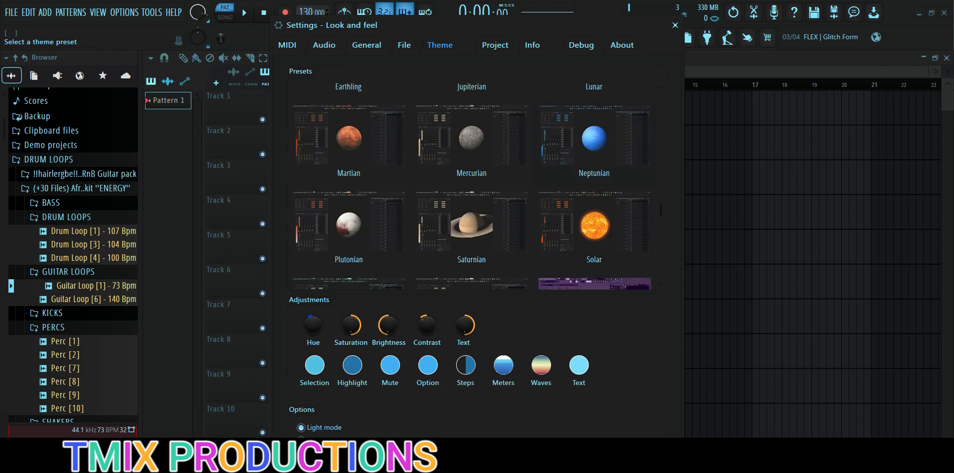
click(595, 225)
scroll(594, 225, down, 1)
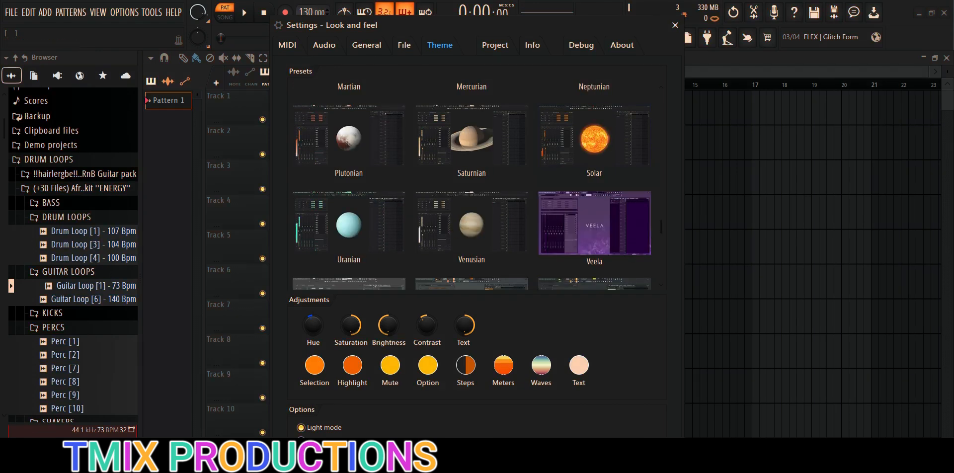
scroll(595, 225, down, 1)
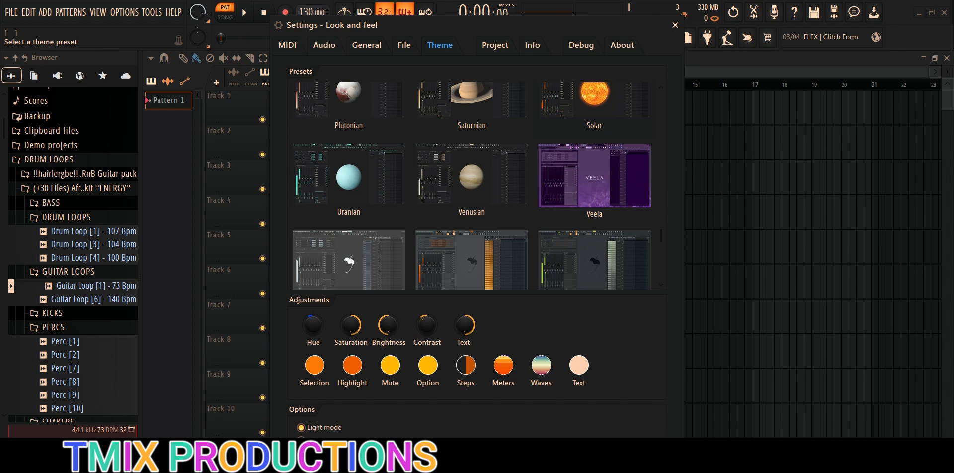
scroll(472, 186, up, 4)
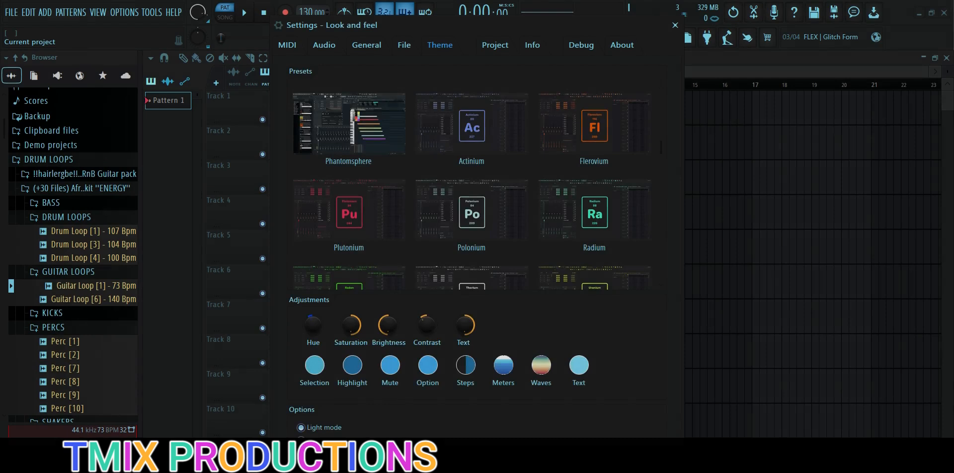
Step: Open the current project's settings and move the settings window aside to uncover more of the playlist
click(495, 45)
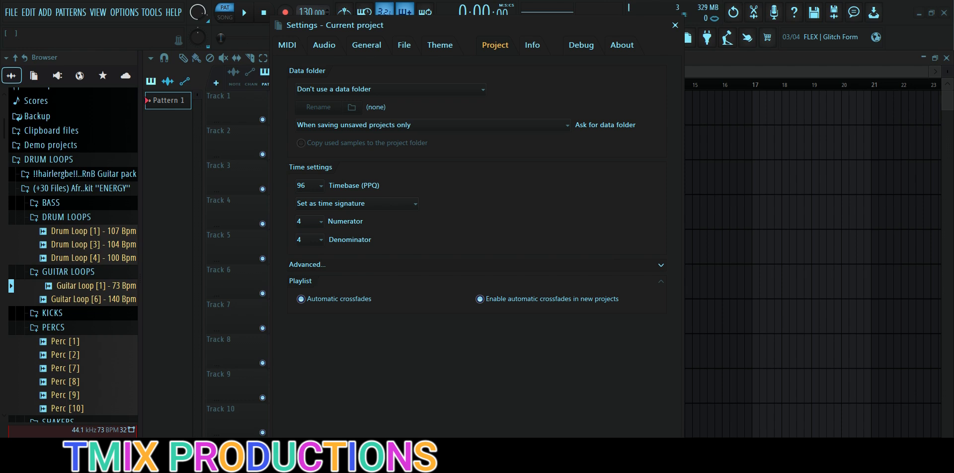
drag(546, 23, 722, 24)
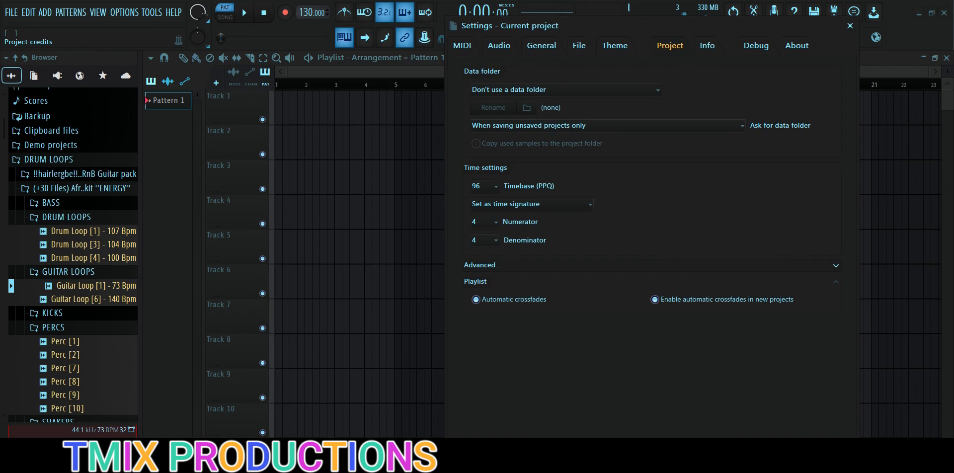
drag(696, 26, 676, 25)
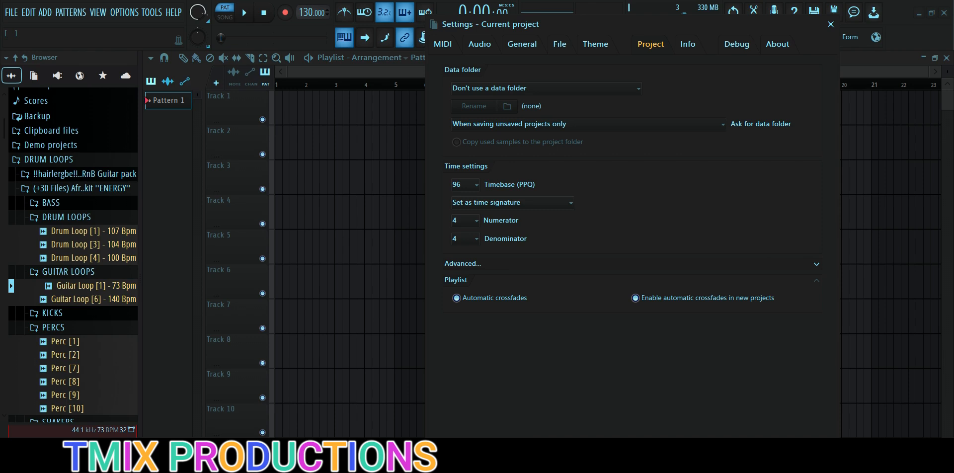
Step: View the project credits, the debugging log and the program's version information in the settings
click(688, 44)
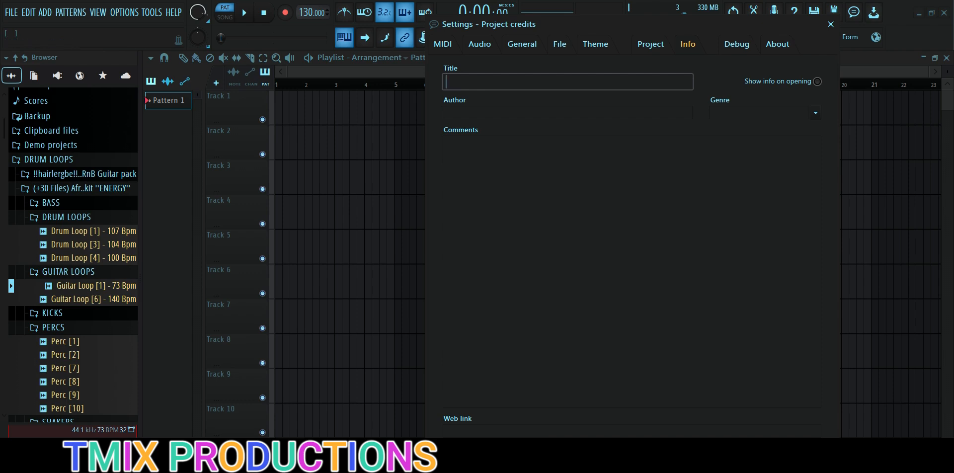
click(737, 45)
scroll(631, 251, up, 6)
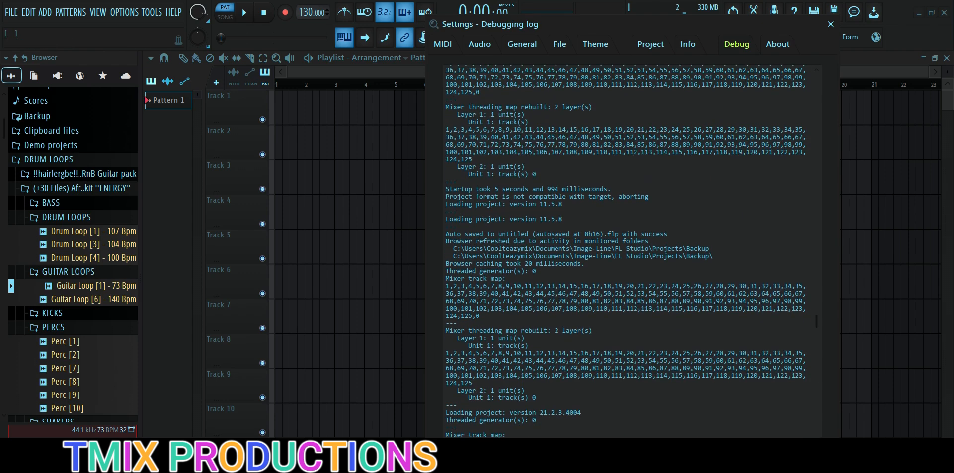
click(778, 44)
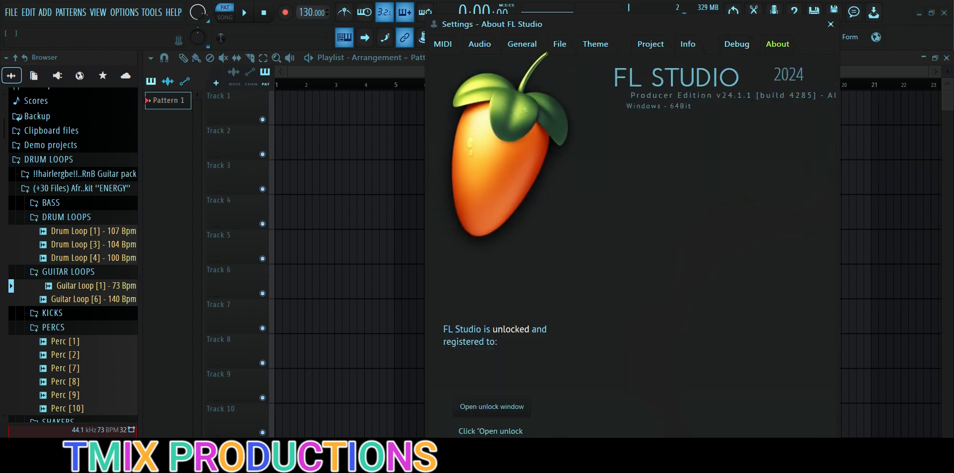